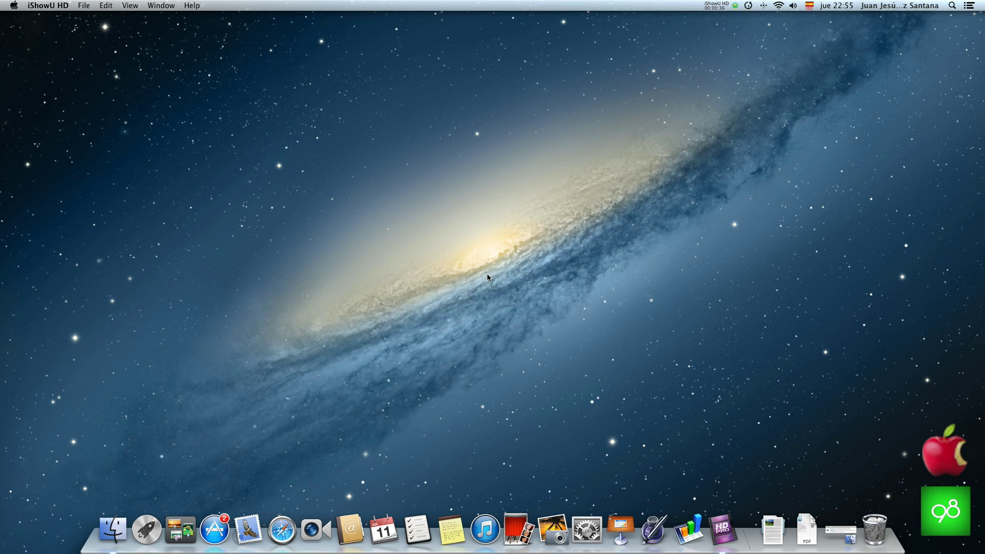
# Step: Find and open TextEdit with Spotlight, and move the blank document window toward the middle of the desktop
pyautogui.press('super+space')
pyautogui.write('text')
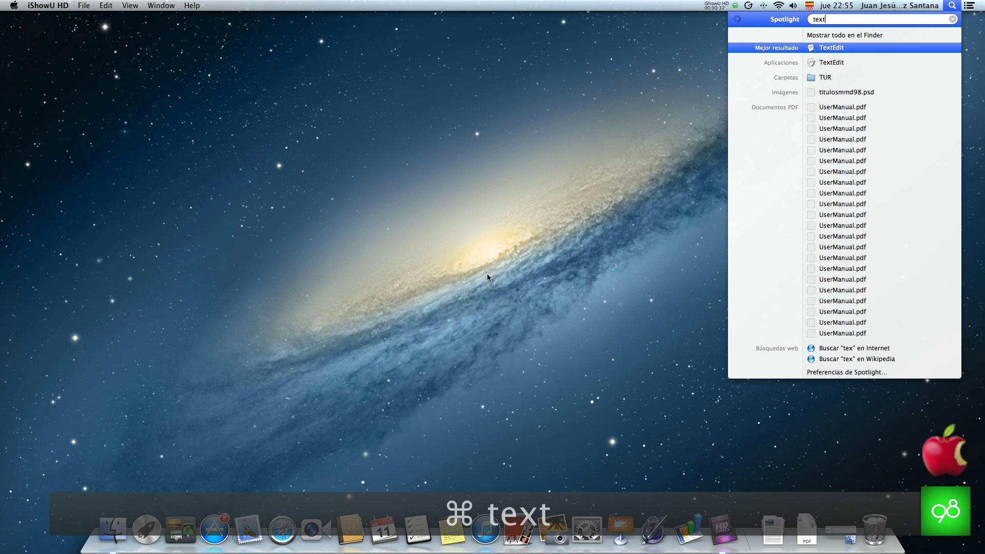
pyautogui.write('edit')
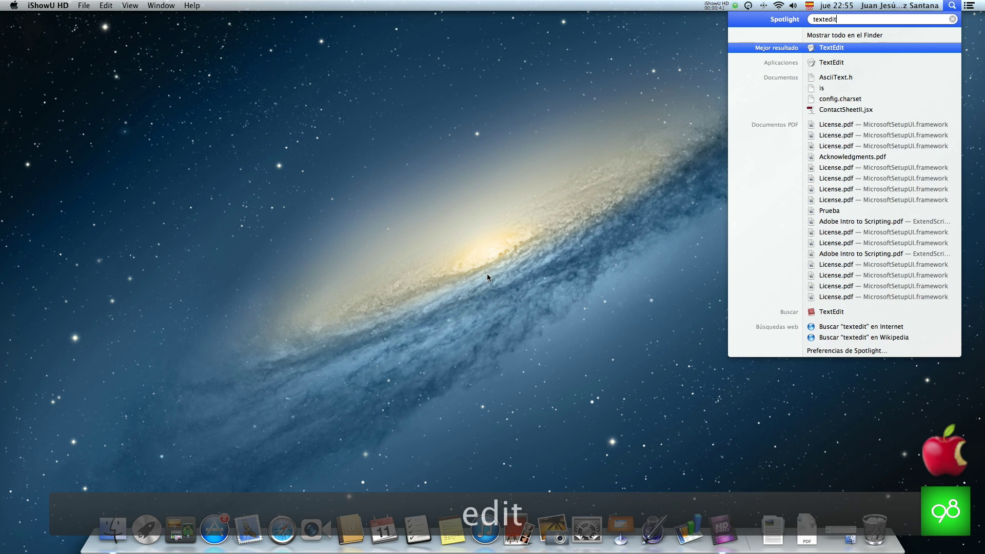
pyautogui.press('Return')
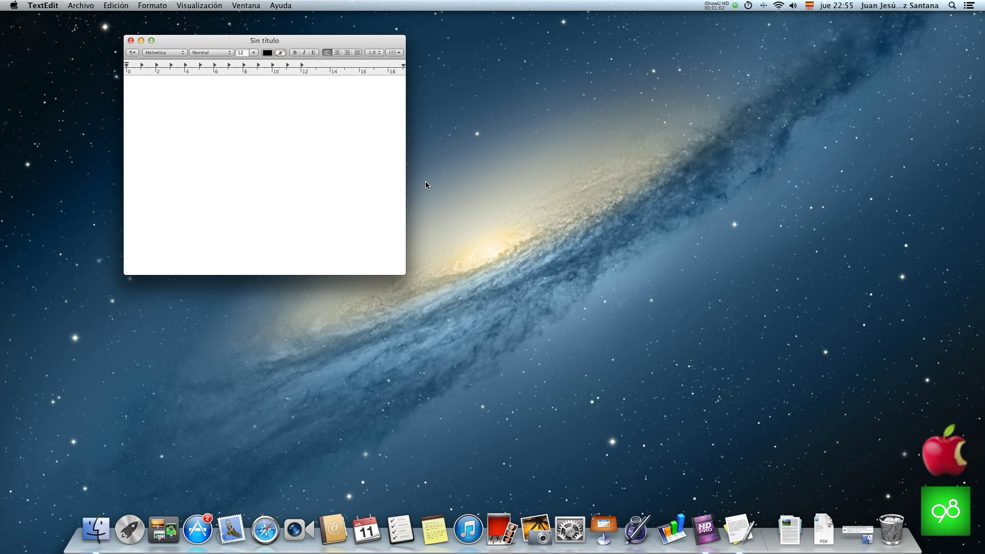
pyautogui.moveTo(387, 41); pyautogui.dragTo(614, 79)
pyautogui.click(543, 167)
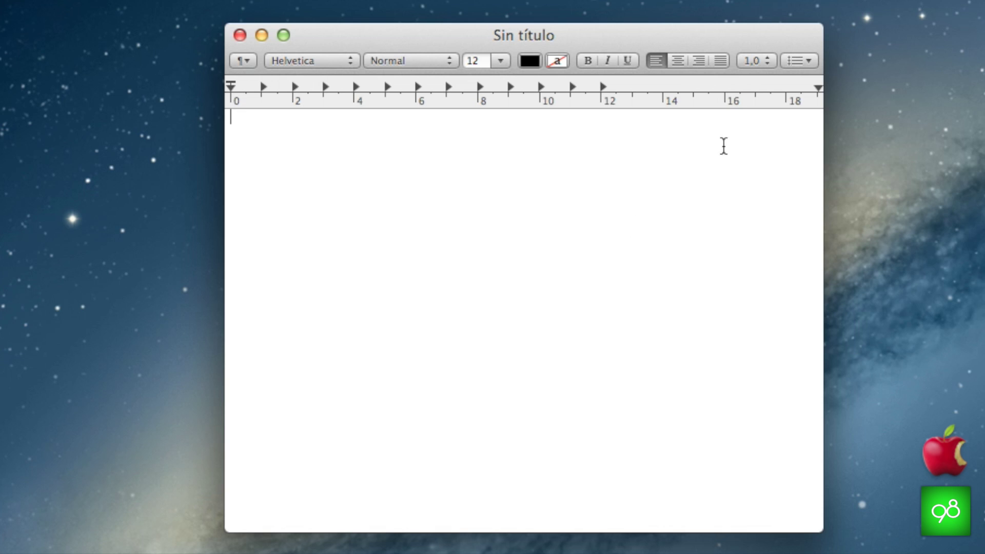
# Step: Write the title "Coches" on the first line of the blank document
pyautogui.click(788, 65)
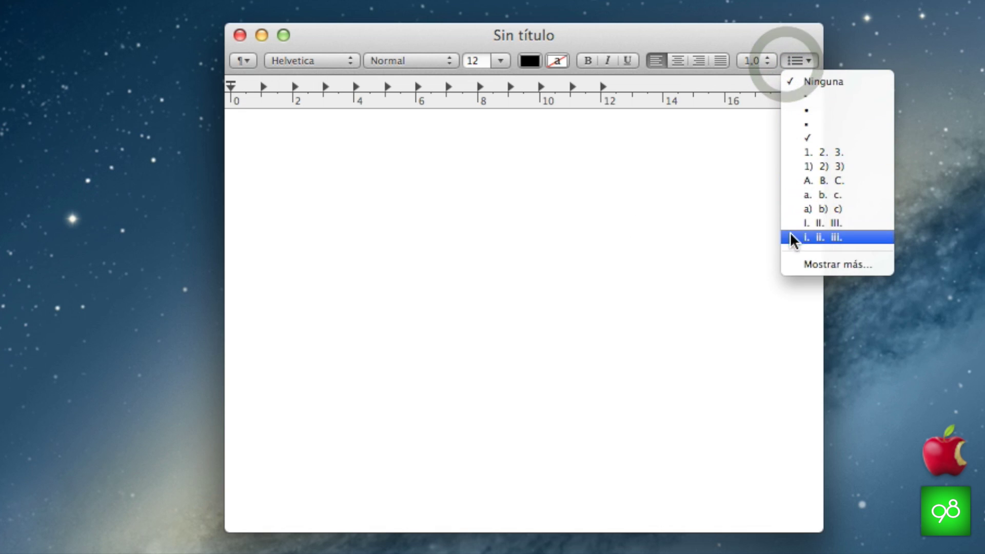
pyautogui.click(505, 154)
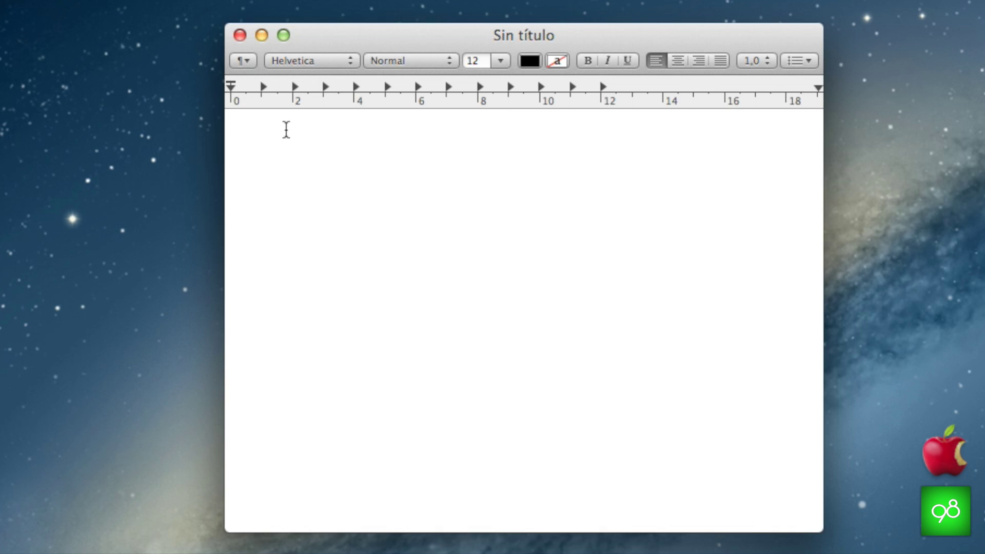
pyautogui.write('Coches')
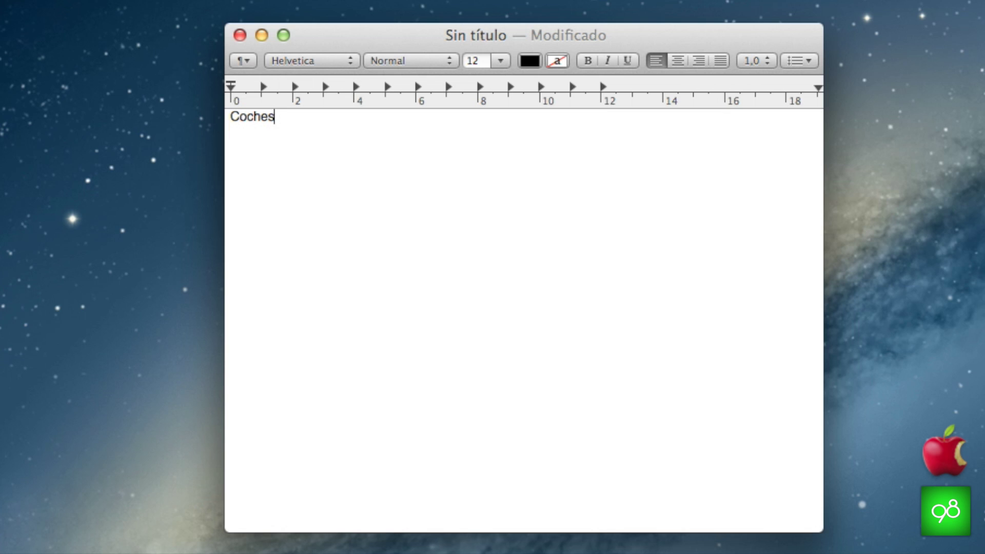
# Step: Format the title "Coches" as bold, 36 pt, in light red
pyautogui.hotkey('shift', 'Left')
pyautogui.hotkey('shift', 'Left')
pyautogui.hotkey('shift', 'Left')
pyautogui.hotkey('shift', 'Left')
pyautogui.hotkey('shift', 'Left')
pyautogui.hotkey('shift', 'Left')
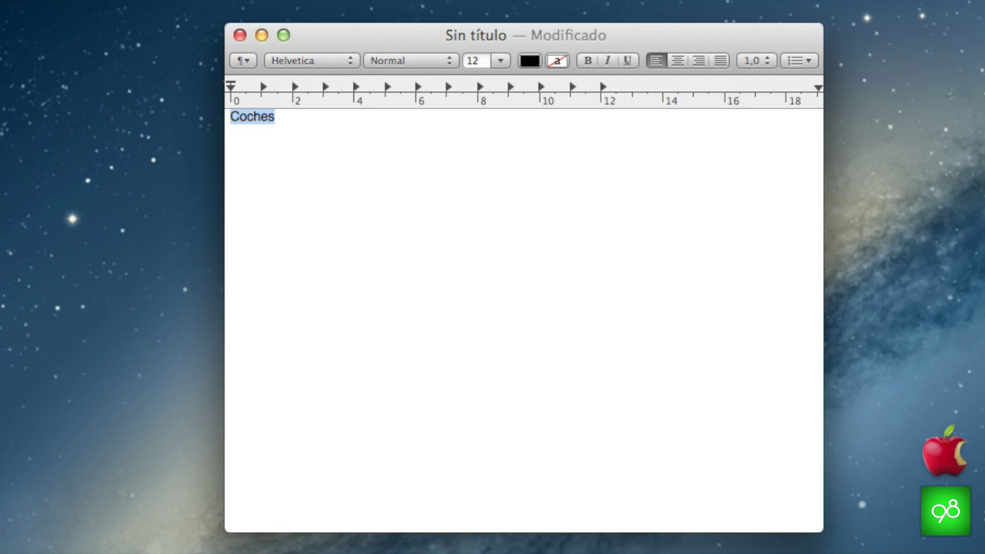
pyautogui.click(588, 60)
pyautogui.click(500, 60)
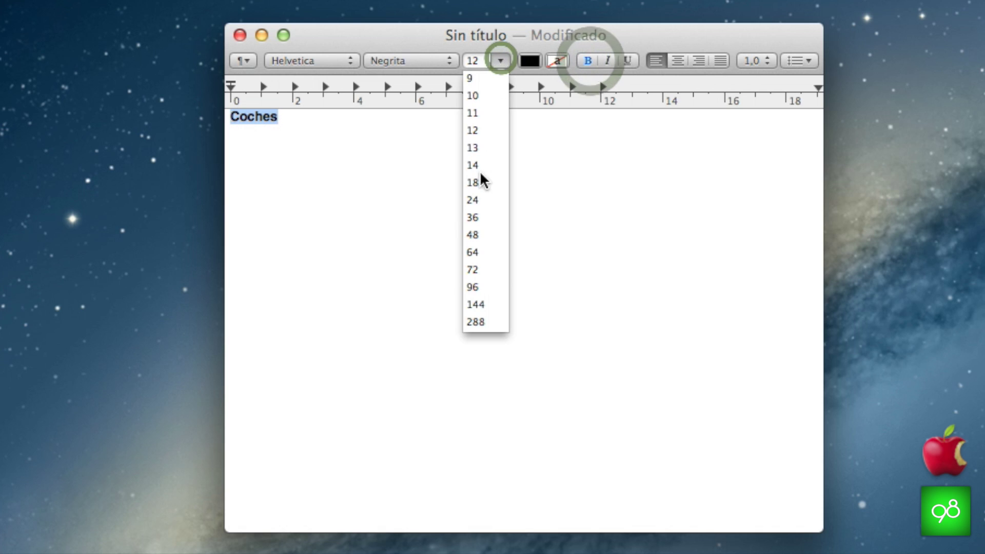
pyautogui.click(472, 217)
pyautogui.click(531, 61)
pyautogui.click(521, 190)
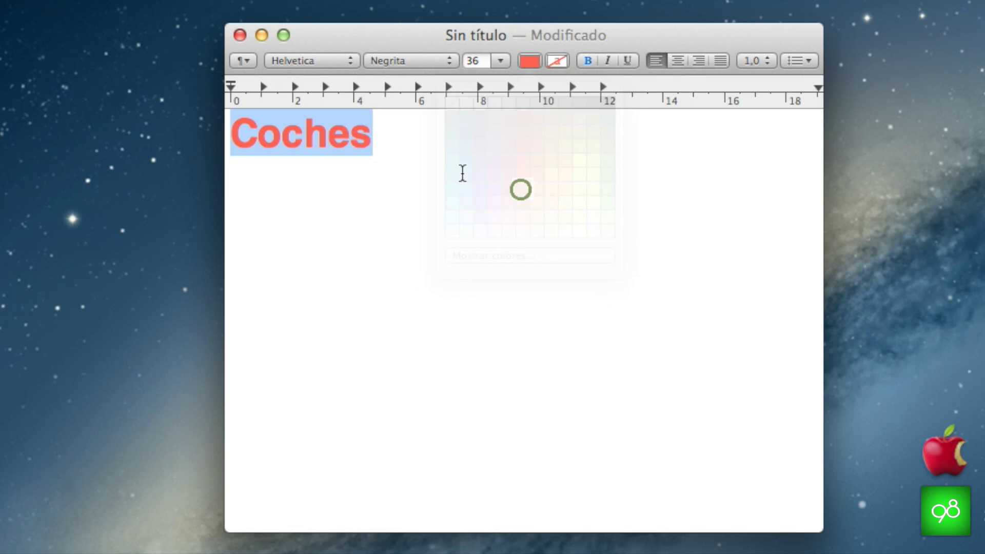
pyautogui.click(431, 128)
# Step: Two lines below the title, write a 12 pt regular black paragraph repeating the sentence "LOS COCHES NOS AYUDAN A TRASPORTARNOS."
pyautogui.press('Return')
pyautogui.press('Return')
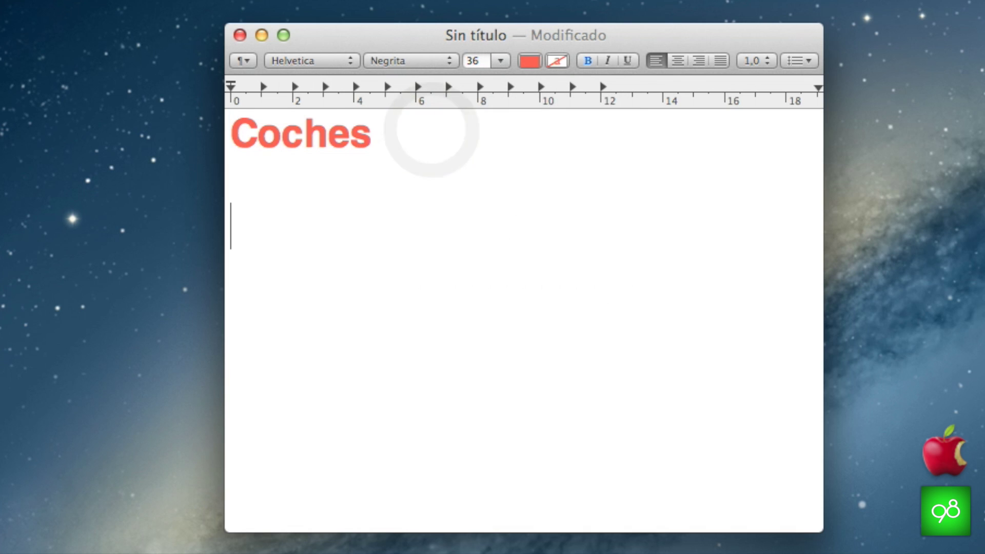
pyautogui.click(501, 60)
pyautogui.click(482, 135)
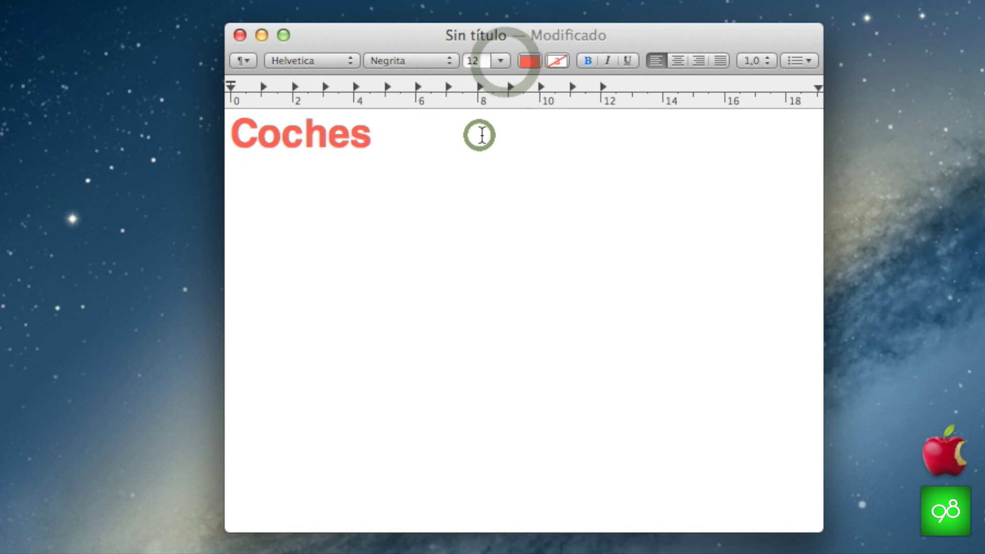
pyautogui.write('LOS COCHES NOS AYUDAN A TRA')
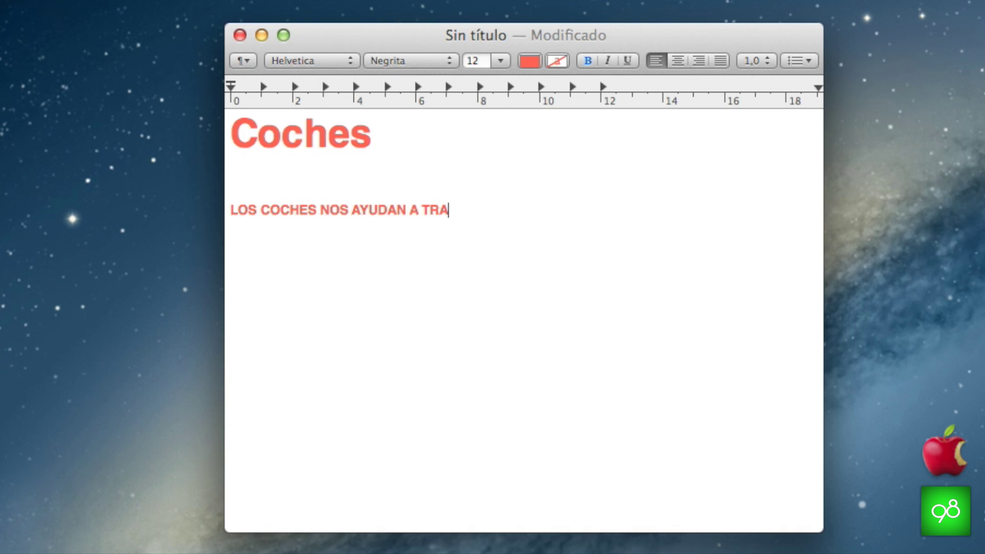
pyautogui.write('SPORTARNOS.')
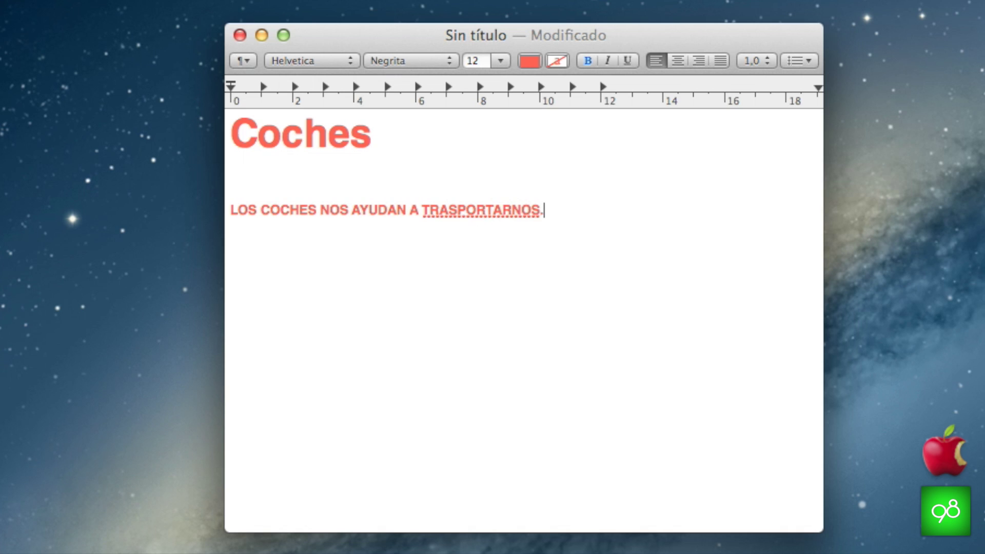
pyautogui.write('LOS COCHES NOS AYUDAN A TRASPORTARNOS. LOS COCHES NOS AYUDAN A TRASPORTARNOS. LOS COCHES NOS AYUDAN A TRASPORTARNOS. LOS COCHES NOS AYUDAN A TRASPORTARNOS. LOS COCHES NOS AYUDAN A TRASPORTARNOS. LOS COCHES NOS AYUDAN A TRASPORTARNOS.')
pyautogui.click(619, 210)
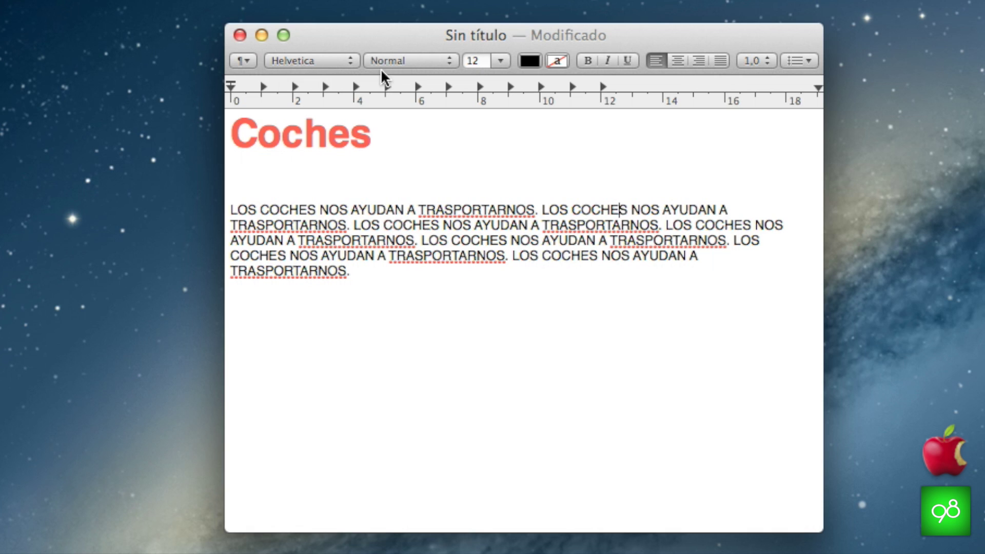
# Step: Close the untitled document without saving its changes
pyautogui.click(241, 36)
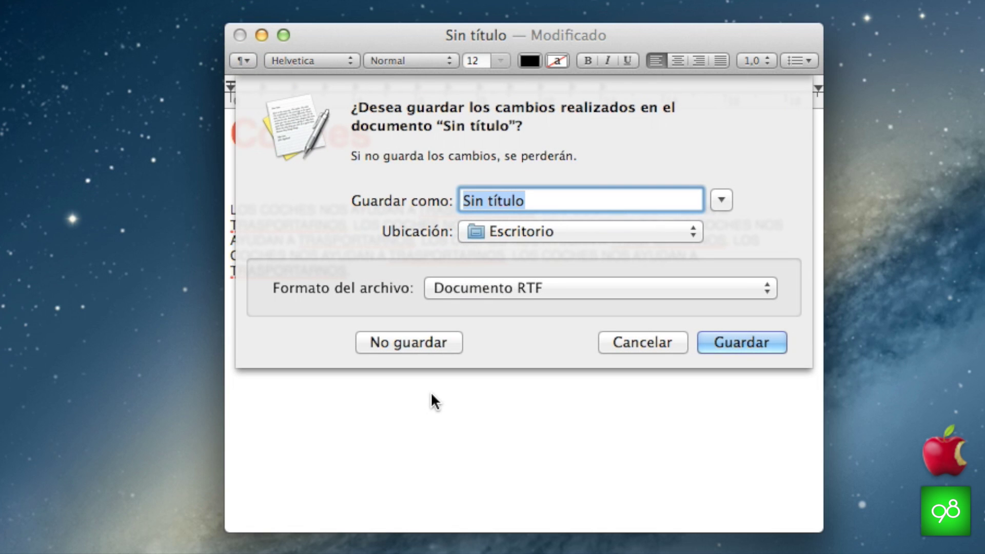
pyautogui.click(418, 345)
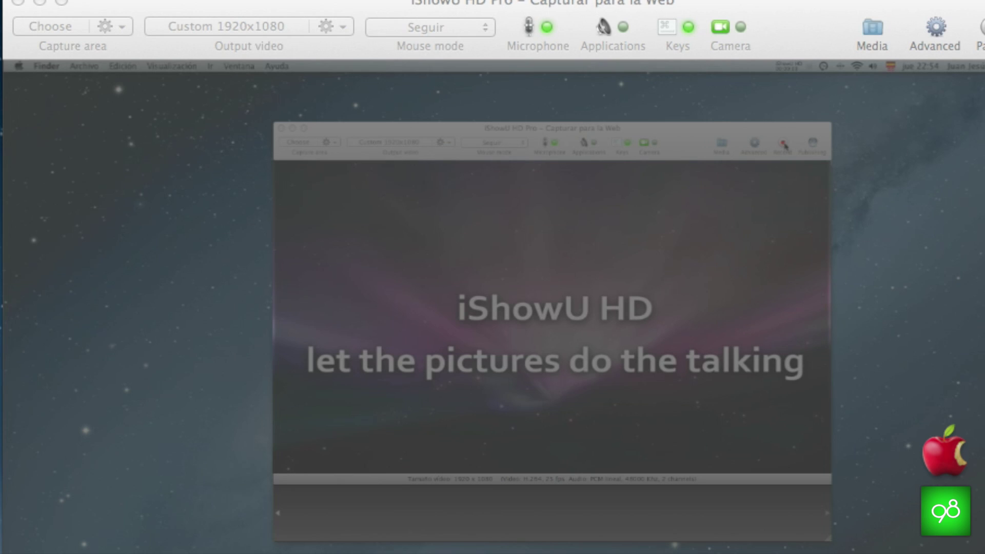
# Step: Hide the iShowU HD window to clear the desktop, and open Pages
pyautogui.click(39, 3)
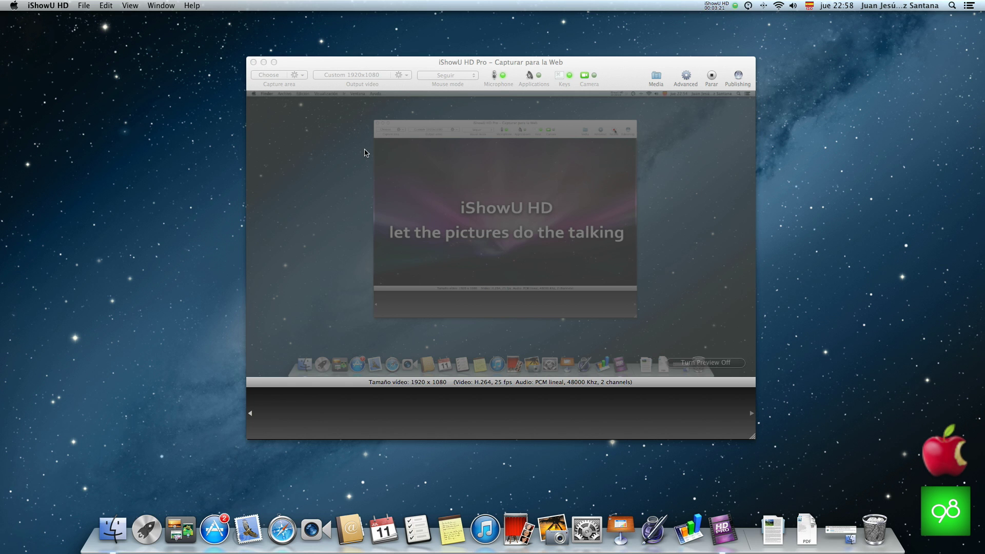
pyautogui.press('super+h')
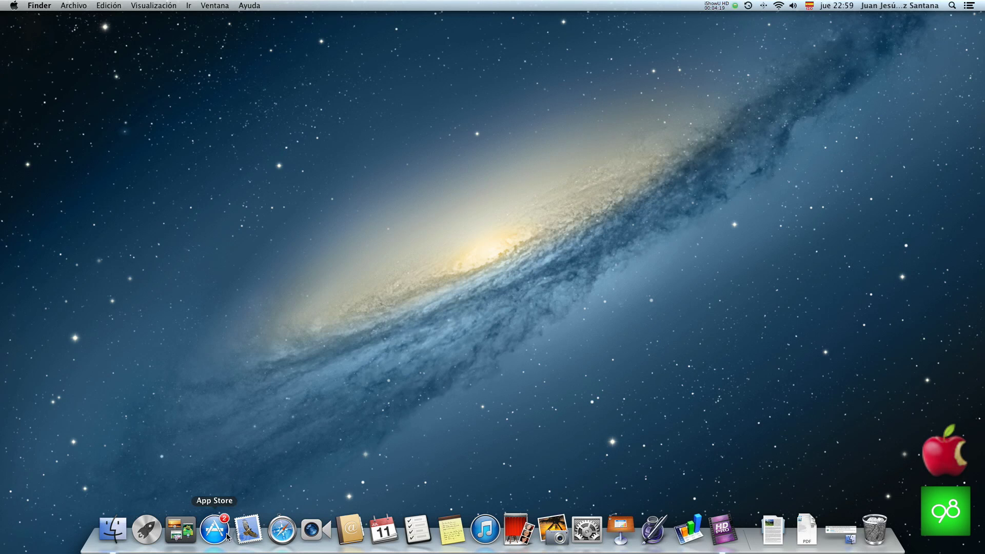
pyautogui.click(654, 533)
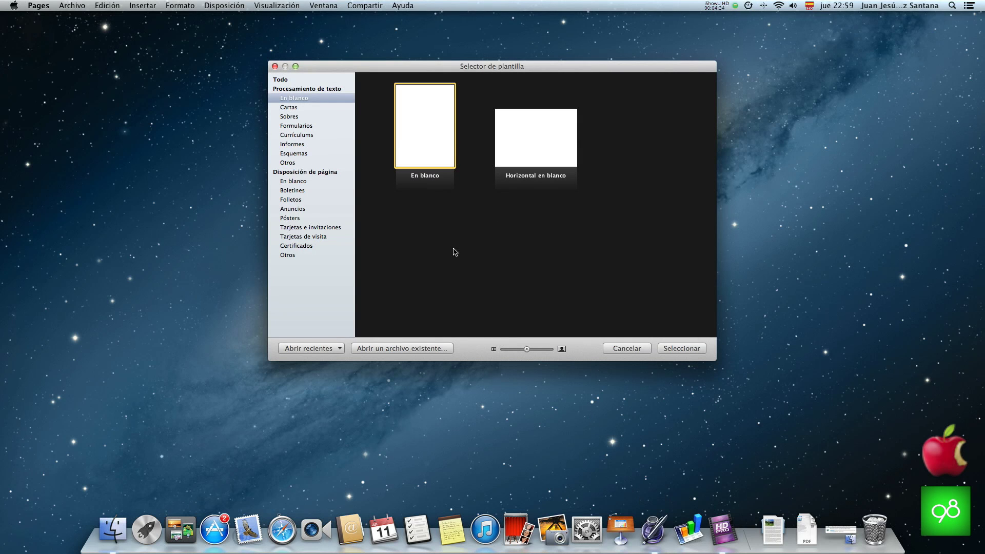
# Step: Browse the word-processing and page-layout template categories, including letters, forms, reports, brochures, flyers and posters
pyautogui.click(310, 107)
pyautogui.click(311, 117)
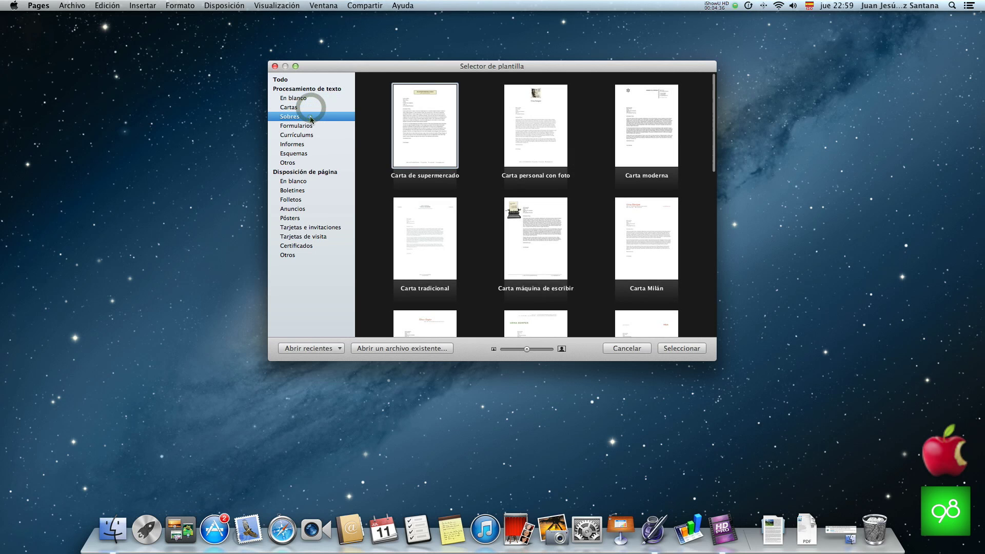
pyautogui.click(311, 126)
pyautogui.click(311, 135)
pyautogui.click(311, 144)
pyautogui.click(311, 153)
pyautogui.click(311, 163)
pyautogui.click(312, 181)
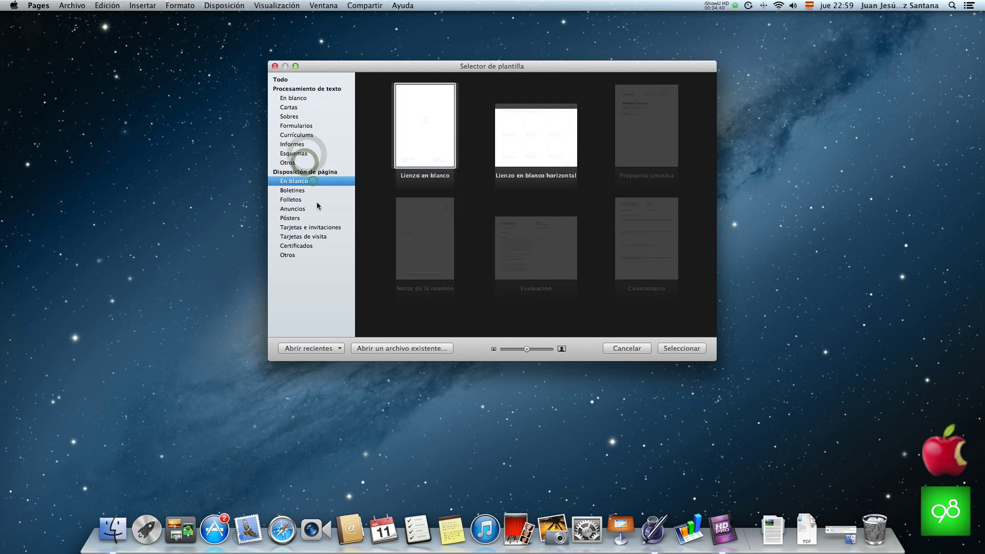
pyautogui.click(314, 190)
pyautogui.click(316, 199)
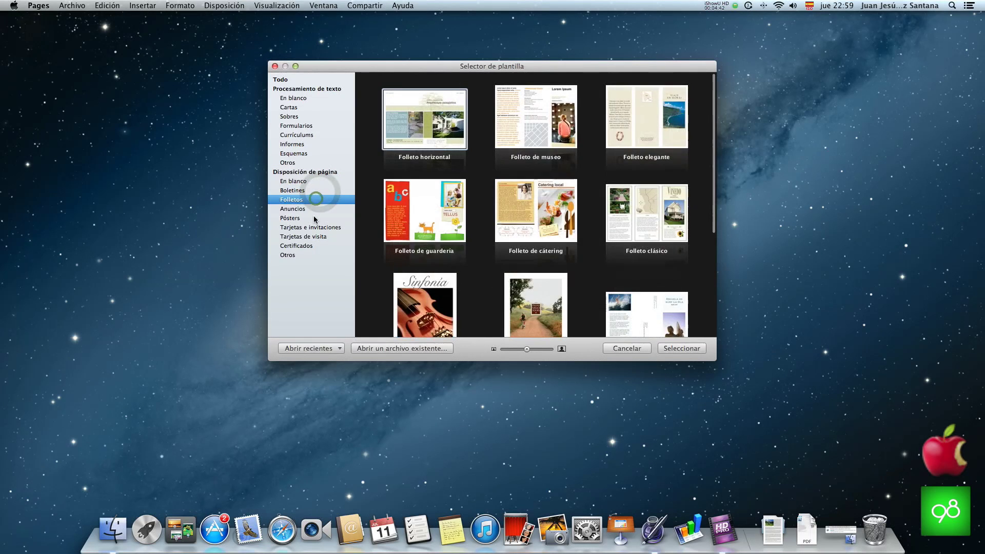
pyautogui.click(314, 209)
pyautogui.click(311, 218)
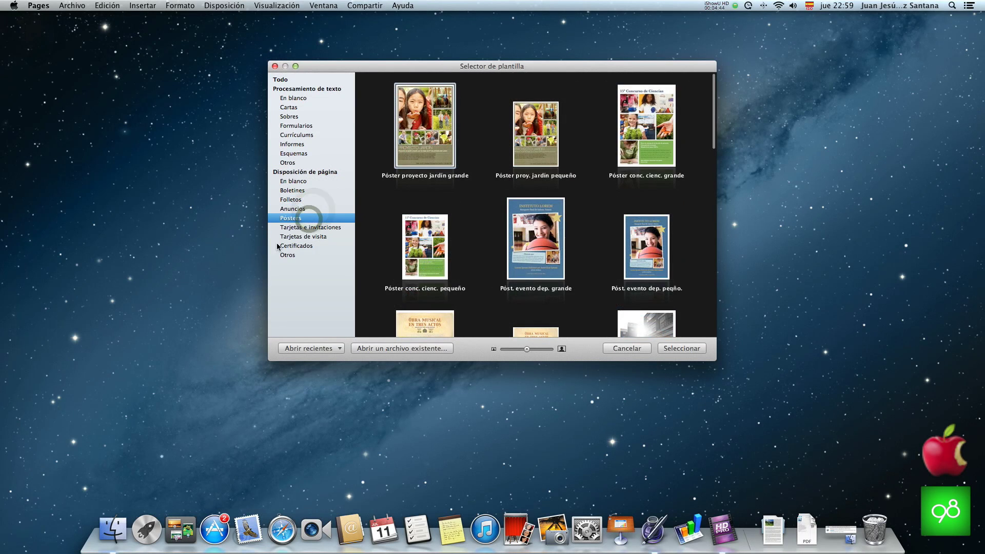
pyautogui.click(293, 209)
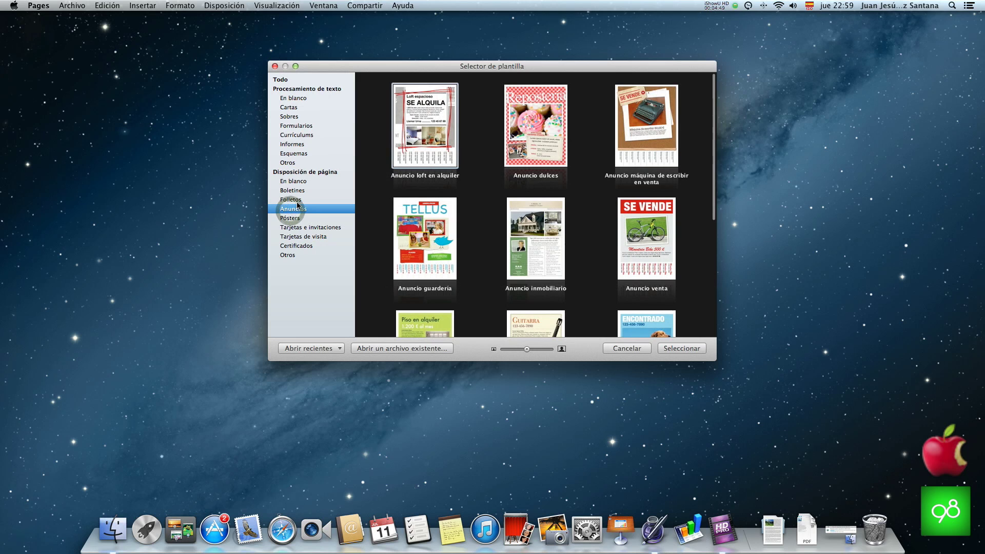
pyautogui.click(298, 201)
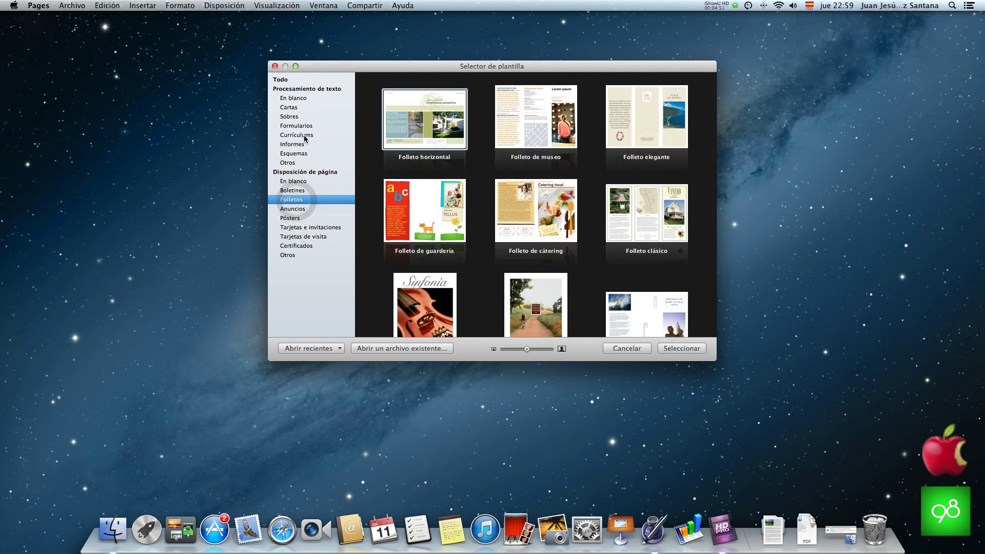
# Step: Create a document from the blank word-processing template and write the title "Coches" on its first line
pyautogui.doubleClick(293, 98)
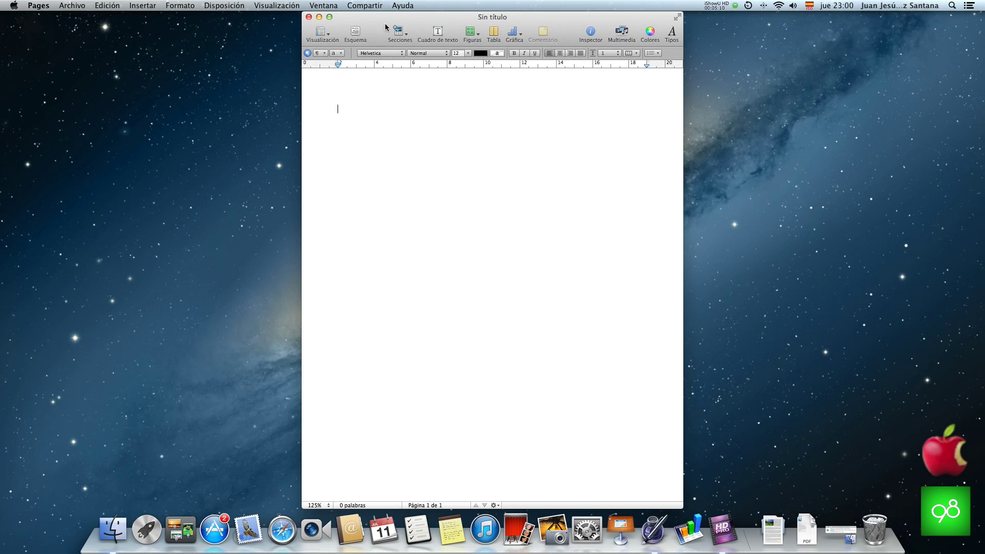
pyautogui.click(350, 111)
pyautogui.write('Coches')
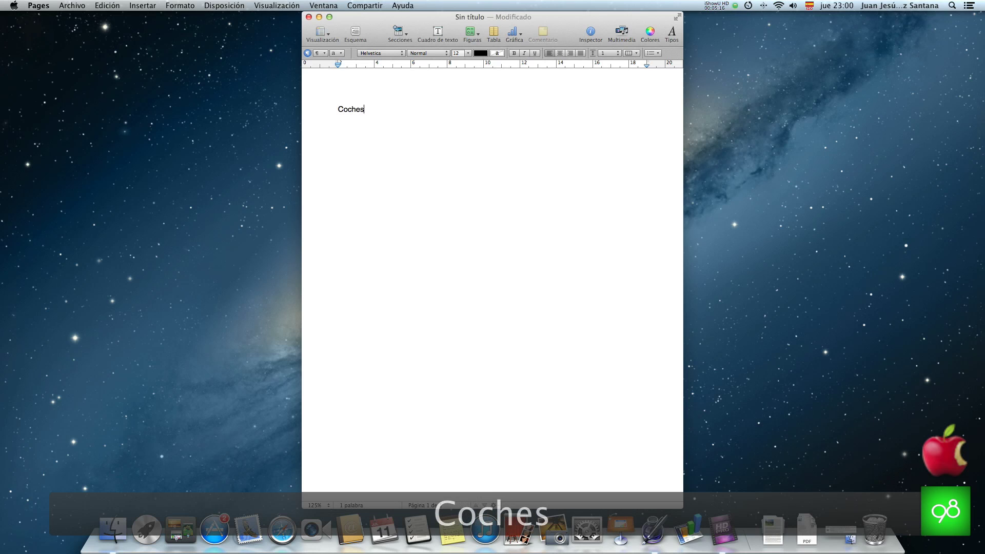
# Step: Format the title "Coches" as bold, red and 48 pt
pyautogui.doubleClick(367, 110)
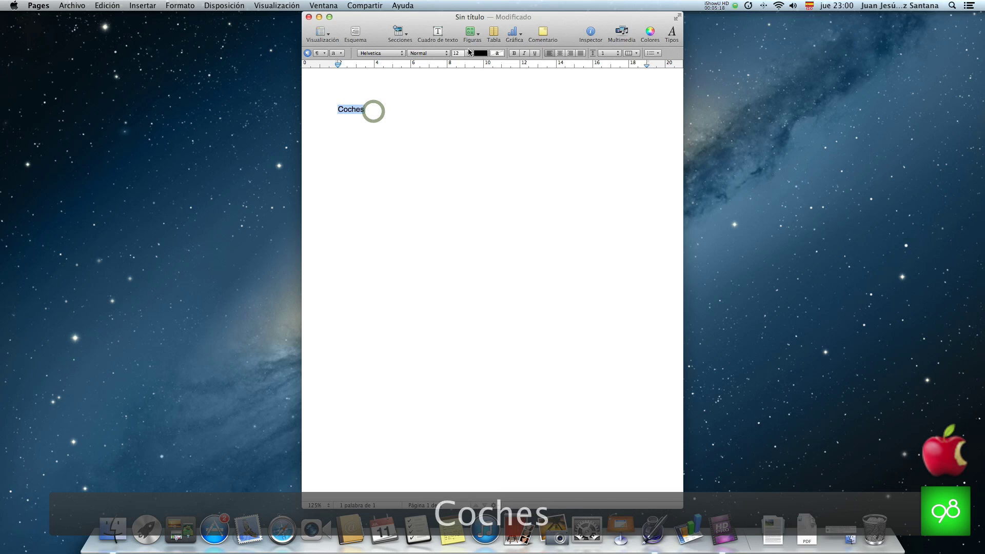
pyautogui.click(514, 53)
pyautogui.click(486, 54)
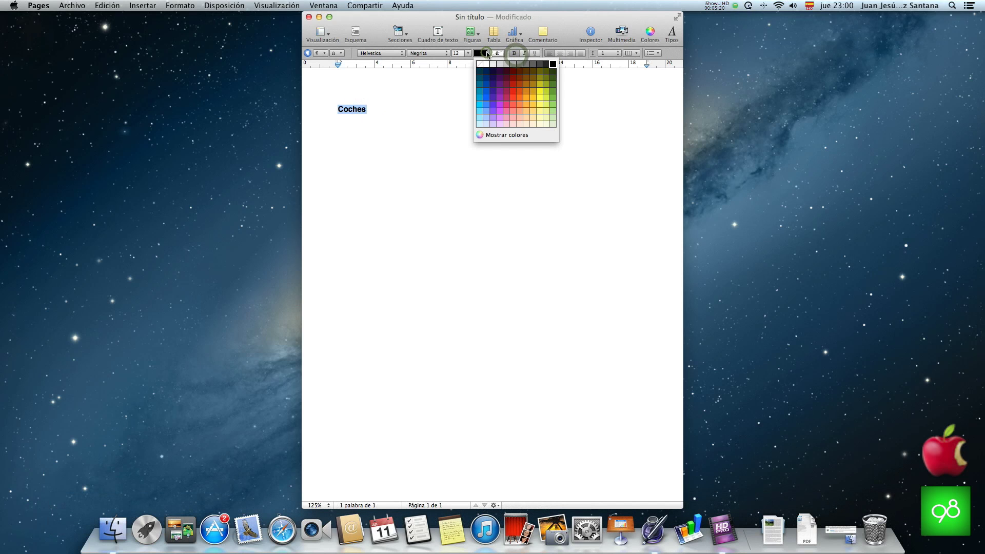
pyautogui.click(513, 98)
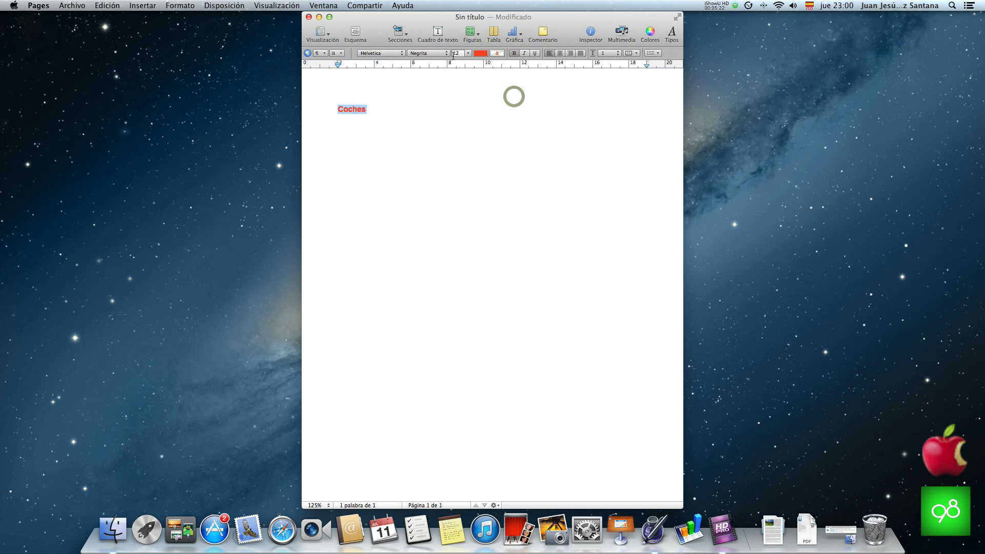
pyautogui.click(468, 54)
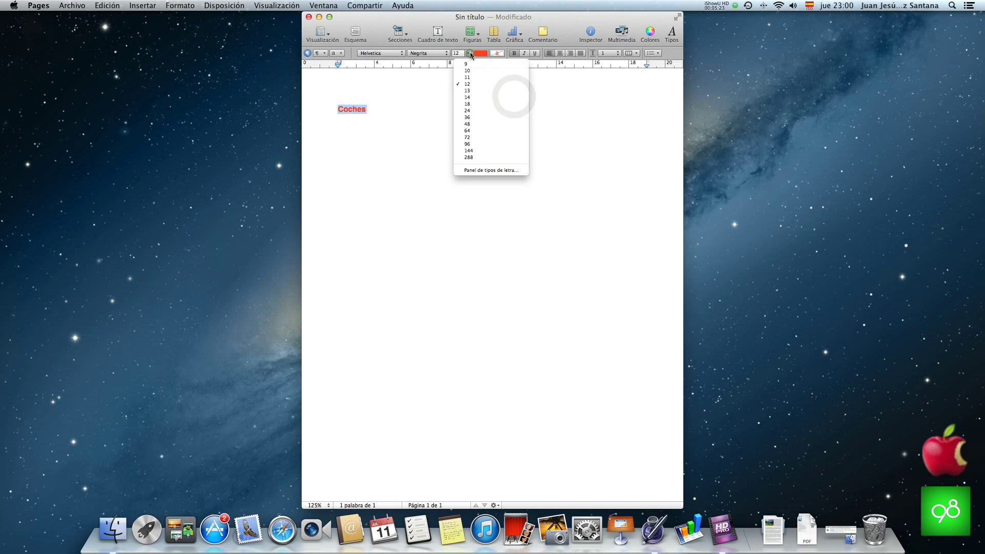
pyautogui.click(484, 123)
# Step: Add two line breaks after the title and place the insertion point on the empty line below it
pyautogui.press('Return')
pyautogui.press('Return')
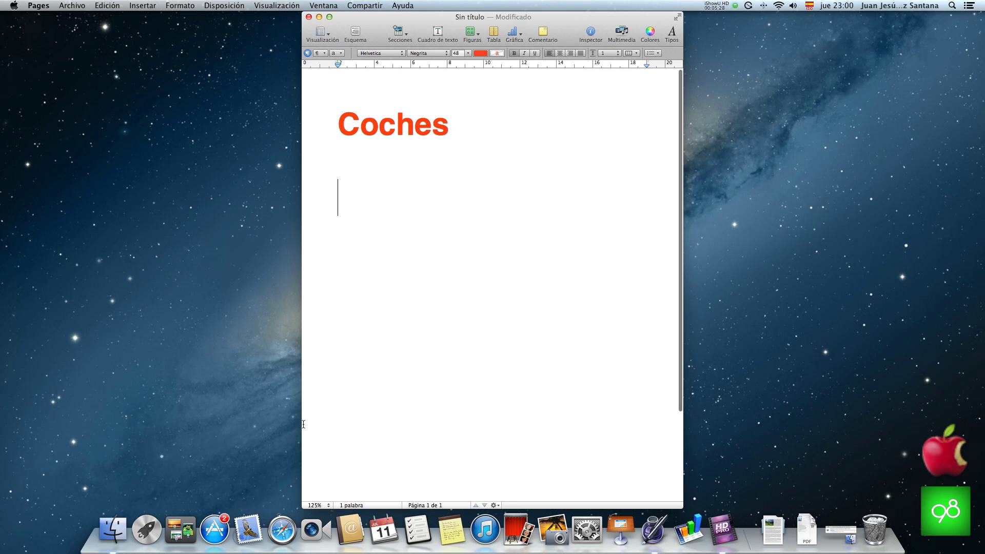
pyautogui.click(289, 520)
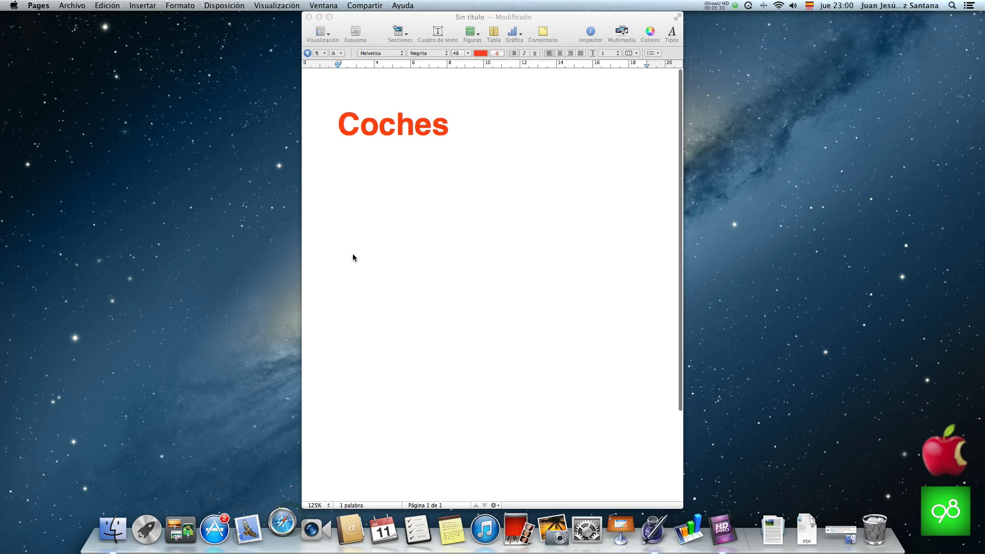
pyautogui.click(405, 210)
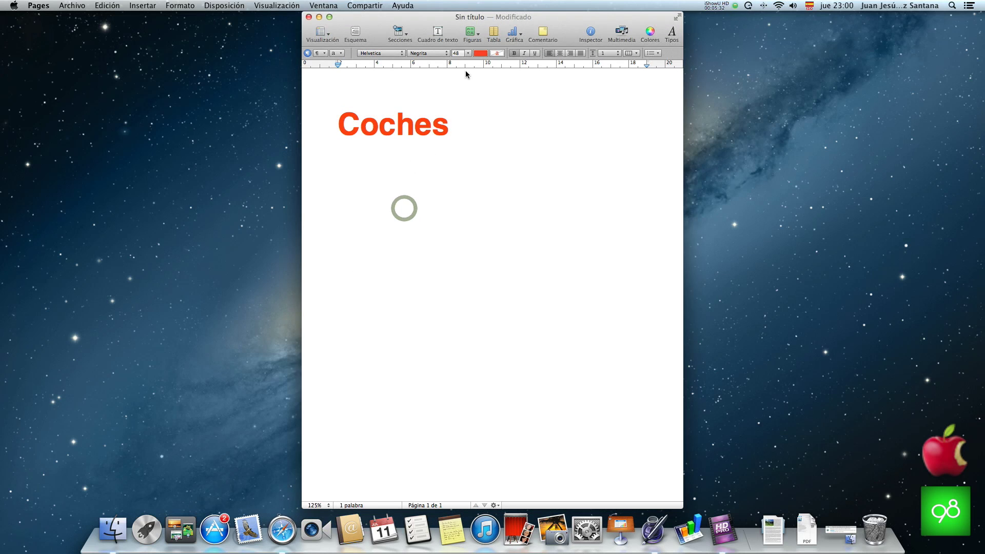
# Step: Paste the introductory paragraphs copied from the Wikipedia article "Automóvil" below the title "Coches"
pyautogui.click(468, 53)
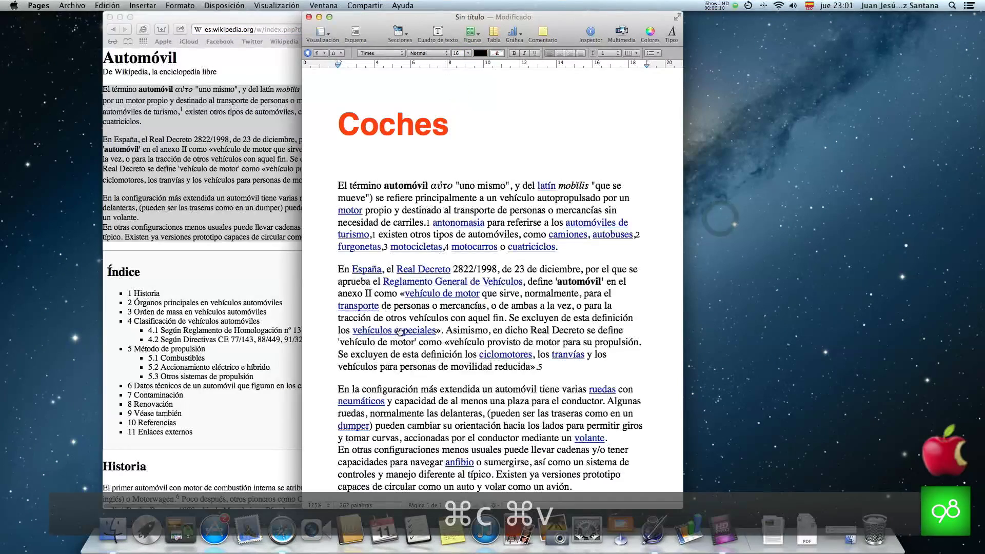
pyautogui.scroll(-4, 401, 231)
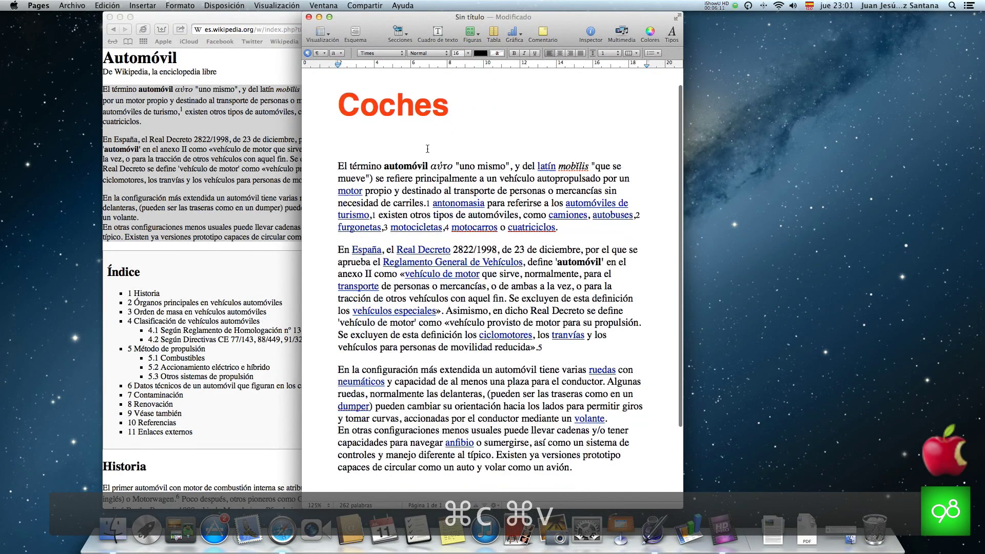
pyautogui.scroll(3, 402, 150)
# Step: Save the "MG PA 6 Race 1936" picture from the Wikipedia article in Safari to the desktop and add it to the Pages document
pyautogui.press('super+Tab')
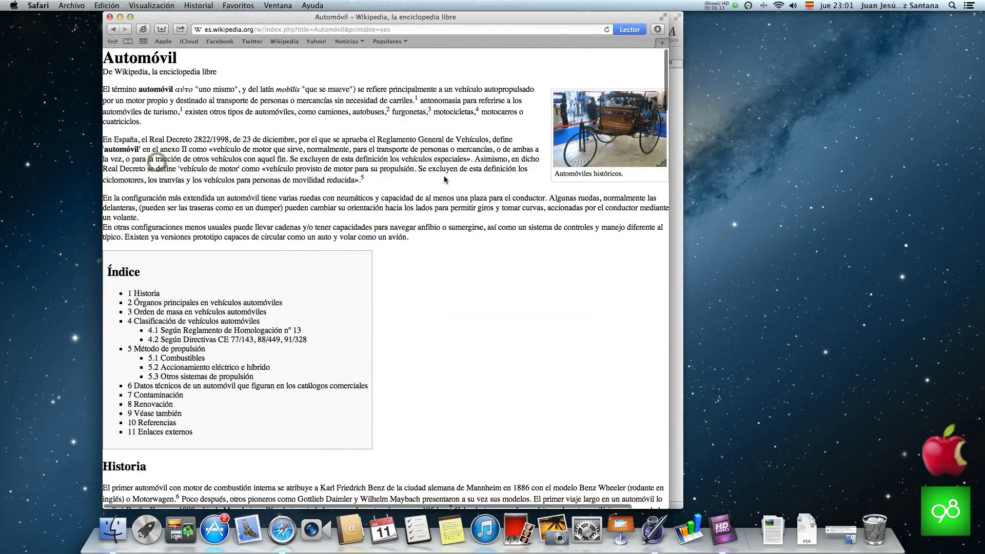
pyautogui.scroll(-10, 451, 231)
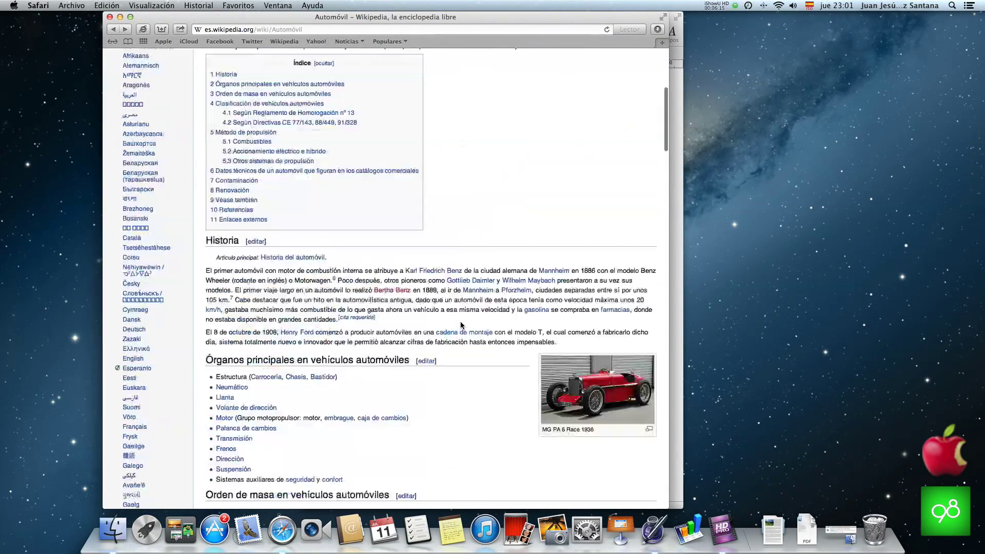
pyautogui.moveTo(565, 194); pyautogui.dragTo(833, 182)
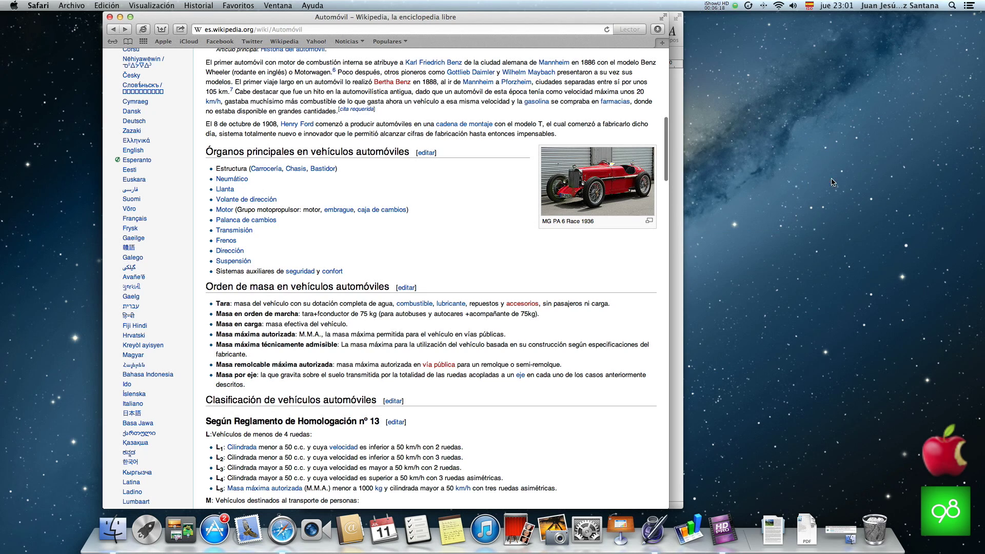
pyautogui.click(366, 17)
pyautogui.click(120, 16)
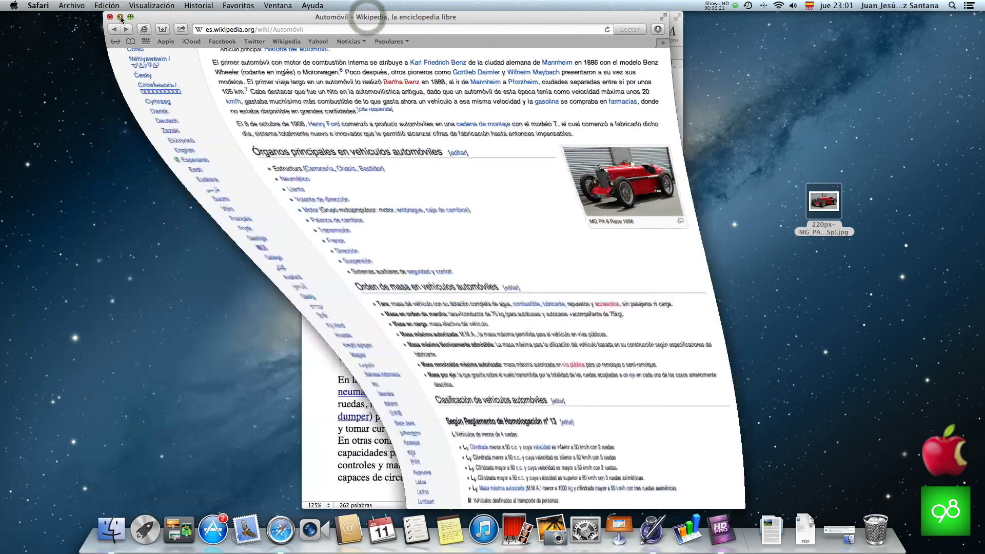
pyautogui.moveTo(824, 201); pyautogui.dragTo(557, 218)
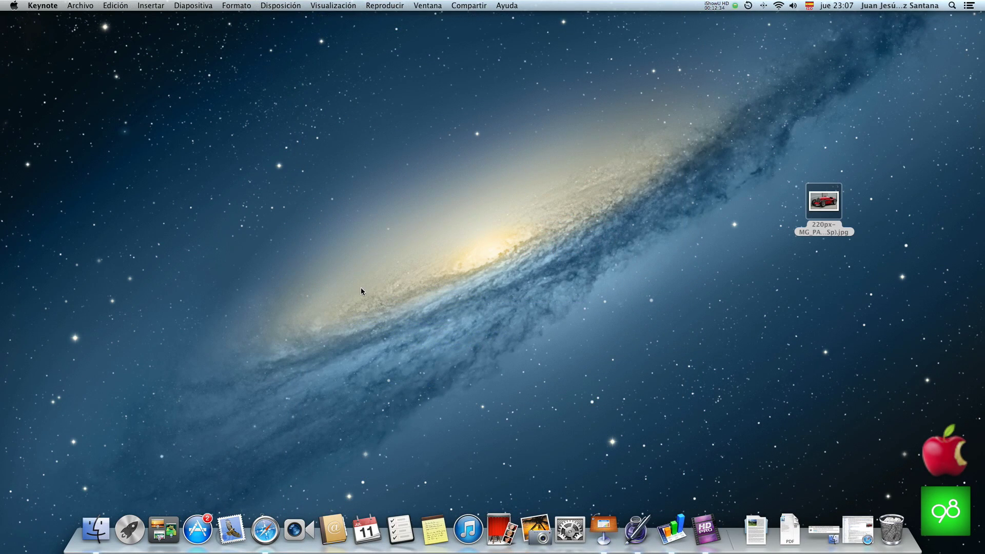
# Step: Switch to Safari and search the web for "microsoft office for mac"
pyautogui.click(265, 530)
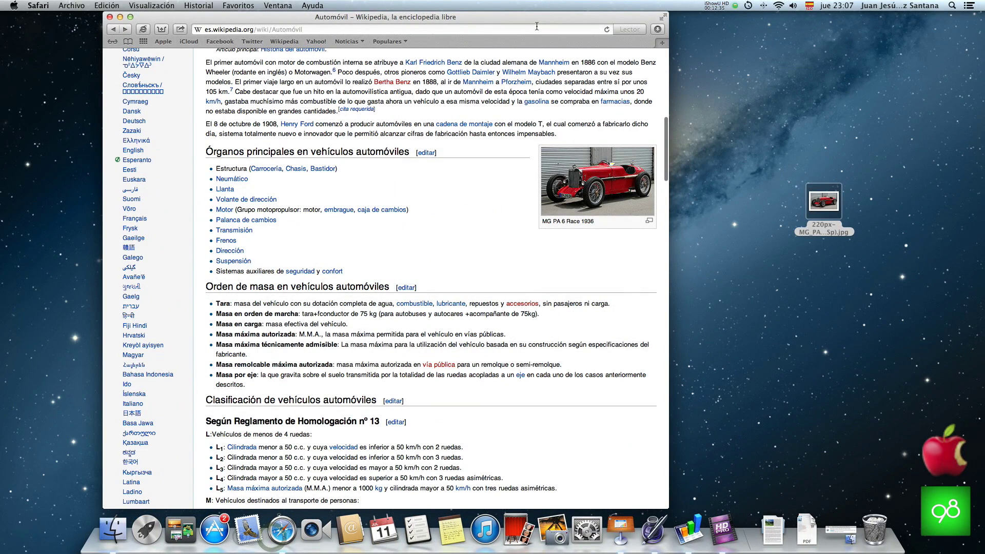
pyautogui.click(447, 34)
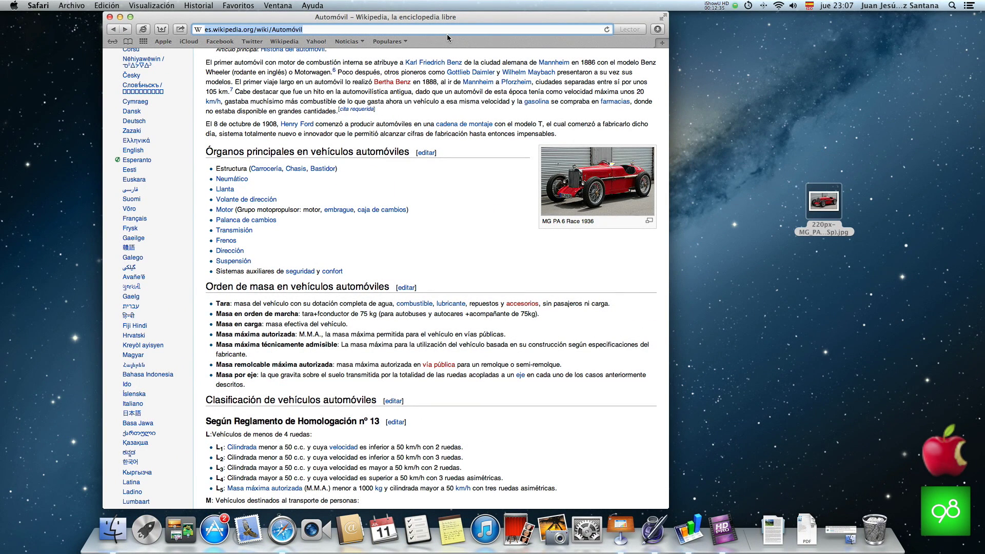
pyautogui.write('microsof')
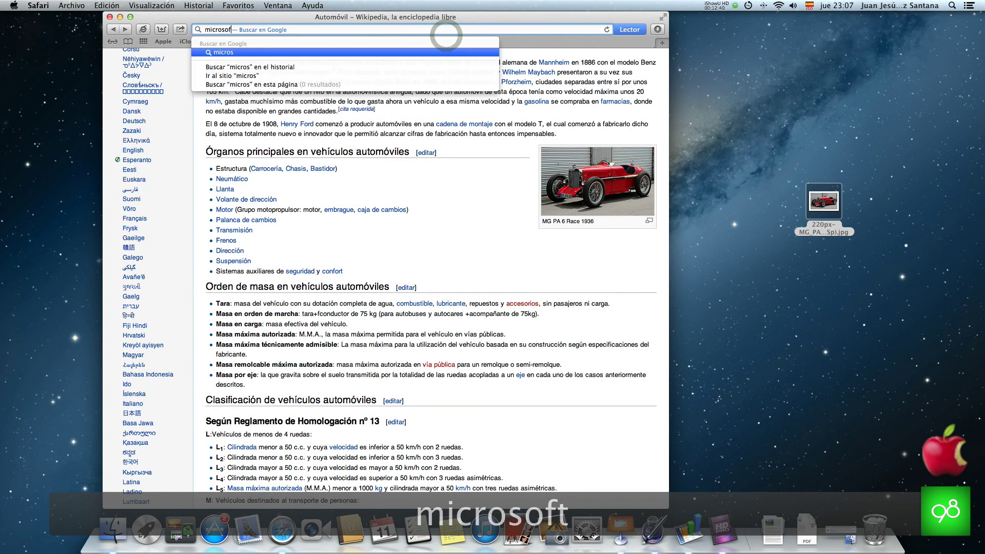
pyautogui.write('t office for ')
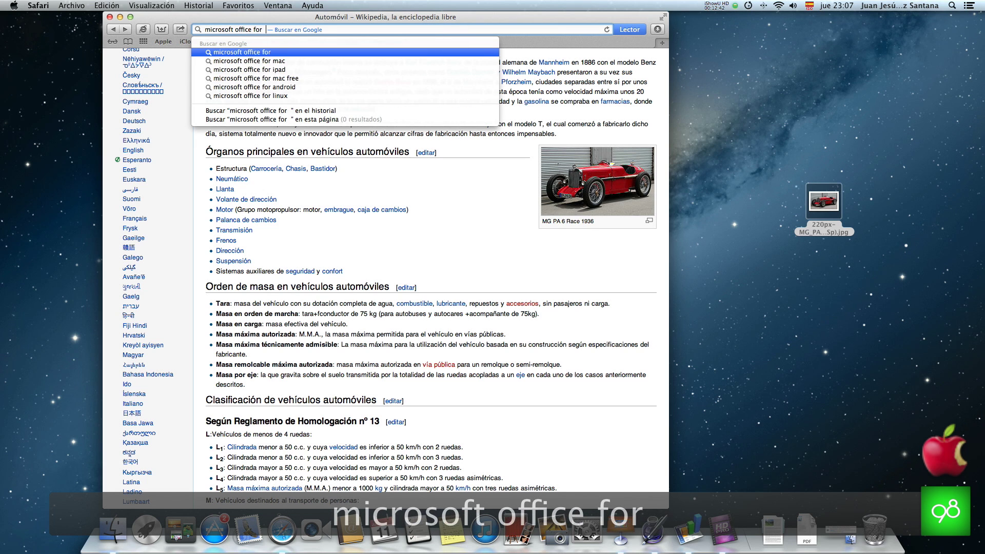
pyautogui.write('mac')
pyautogui.press('Return')
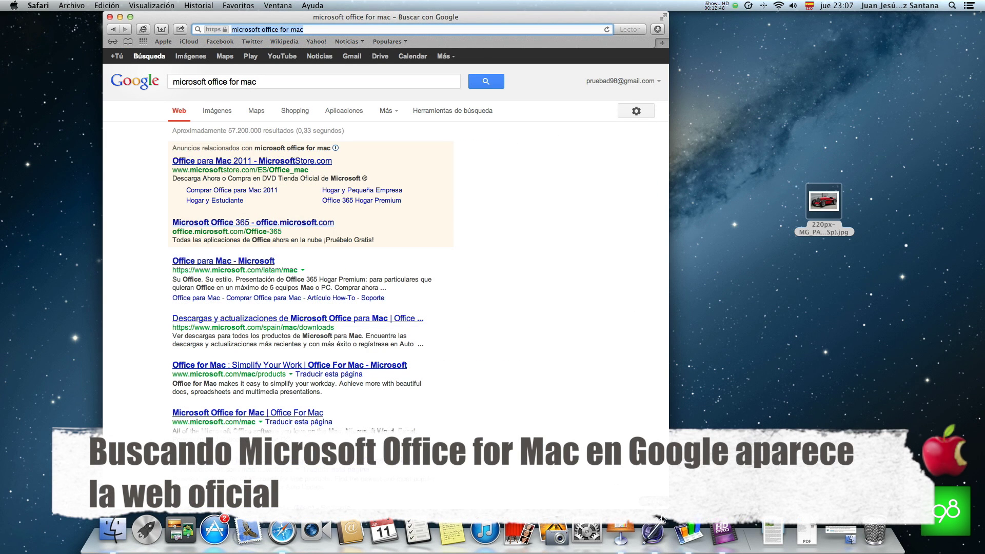
# Step: Open Microsoft's official "Office para Mac" page from the search results and look through its content
pyautogui.click(545, 391)
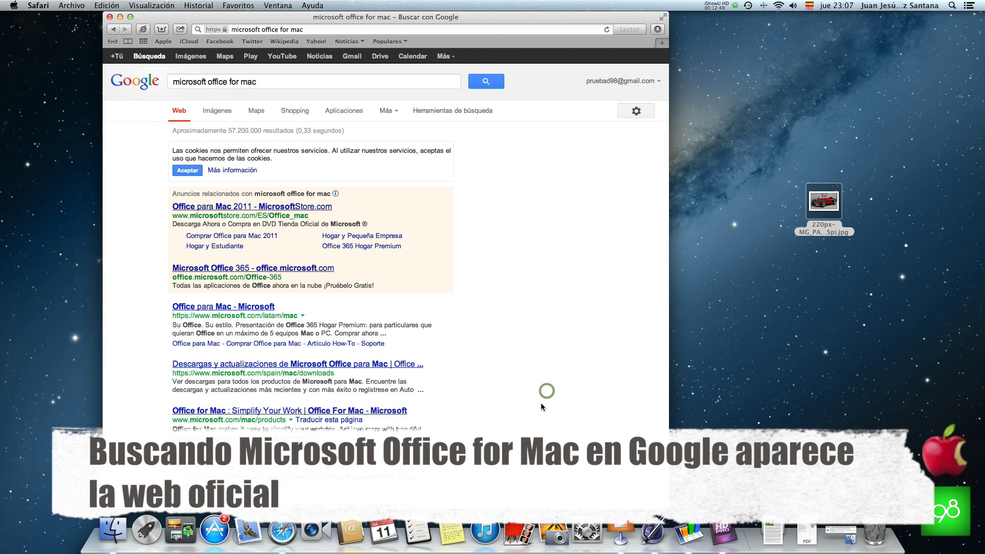
pyautogui.click(266, 308)
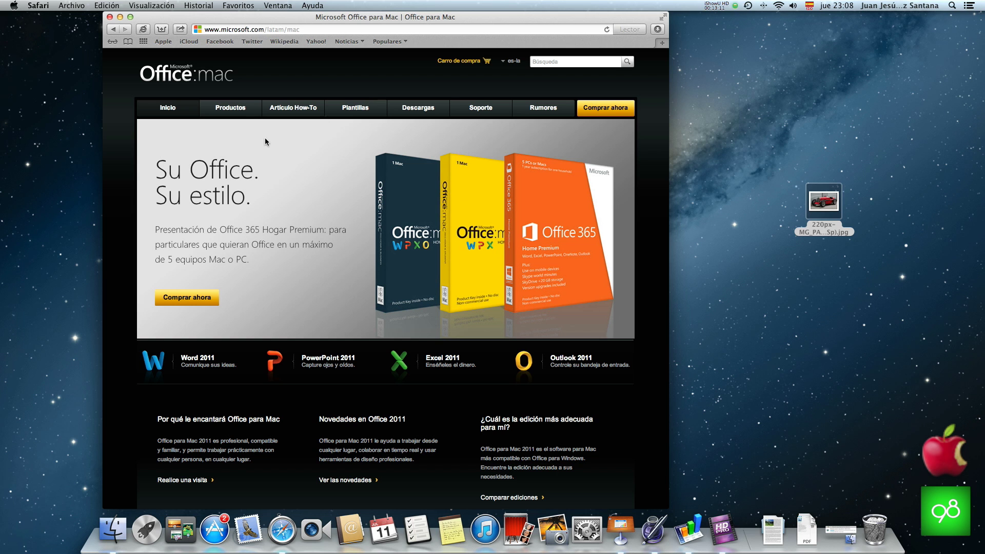
pyautogui.scroll(-15, 322, 363)
pyautogui.scroll(15, 323, 365)
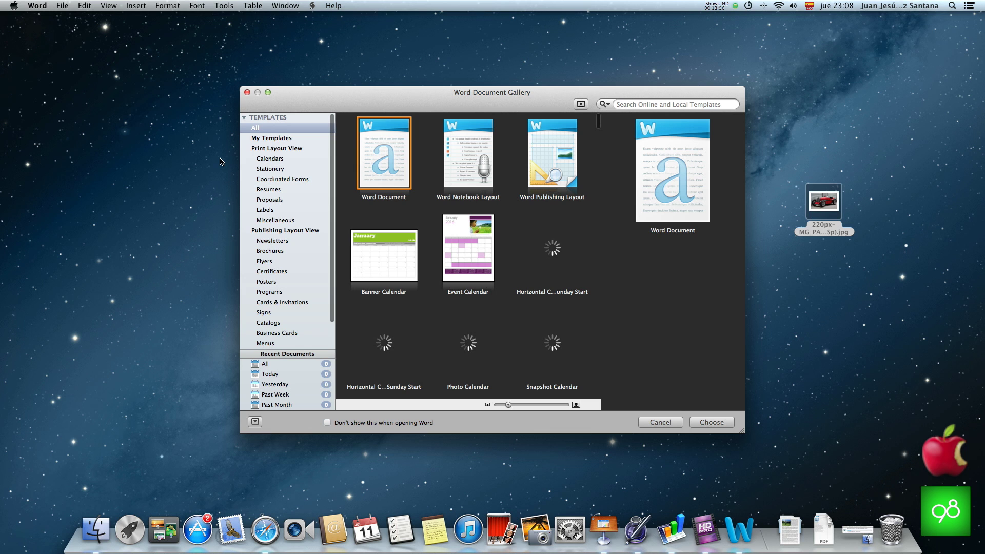
# Step: Browse Word's template categories, including Labels, Miscellaneous, Certificates and Calendars
pyautogui.scroll(-3, 272, 162)
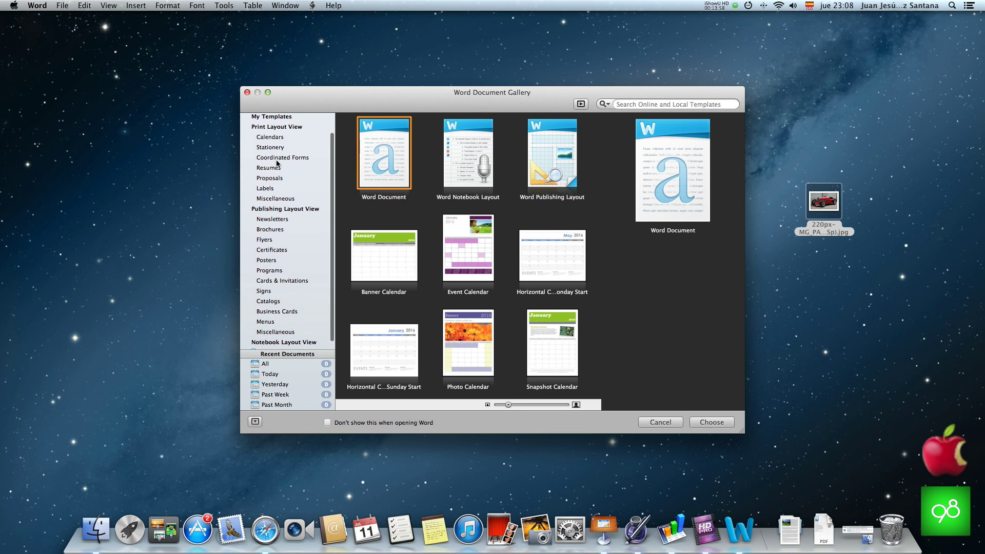
pyautogui.scroll(3, 277, 164)
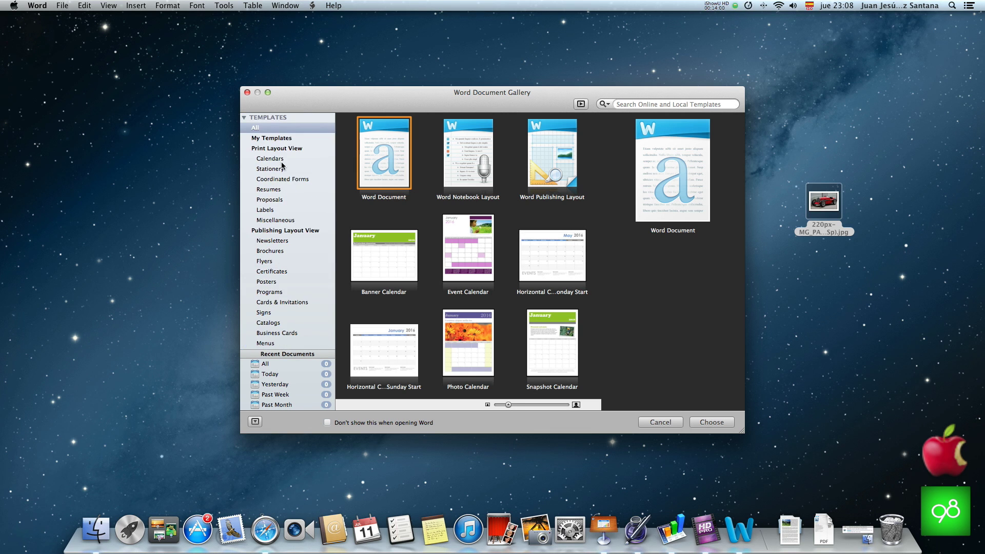
pyautogui.click(284, 159)
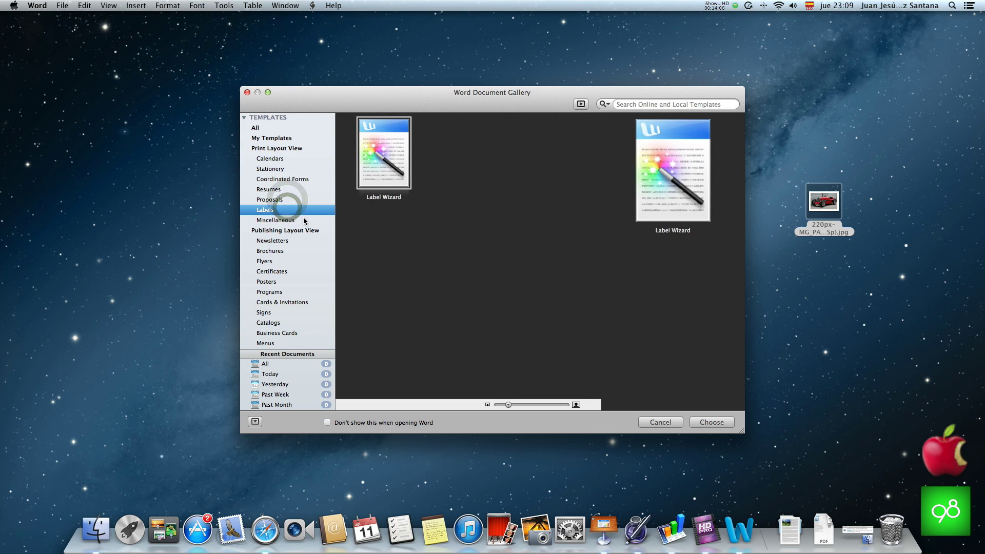
pyautogui.click(305, 219)
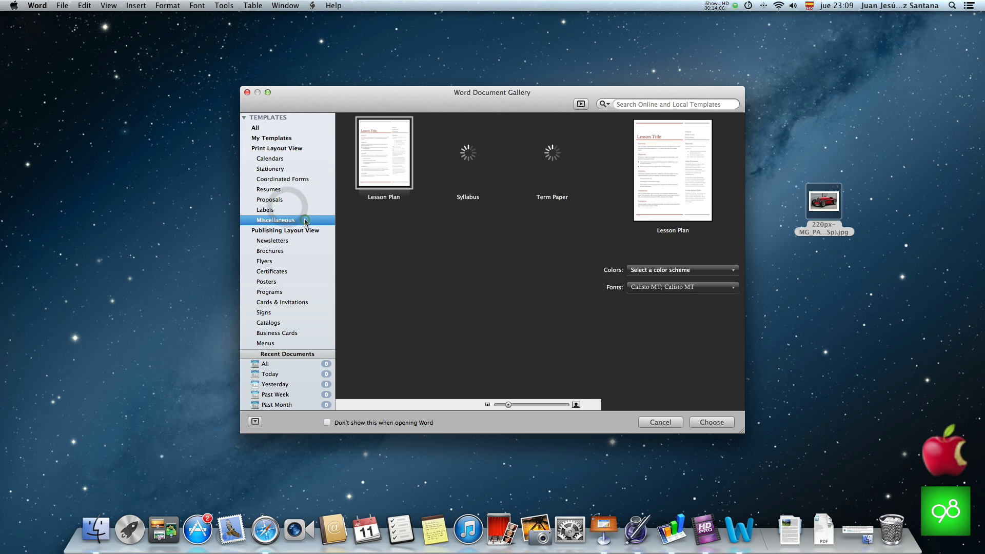
pyautogui.click(309, 272)
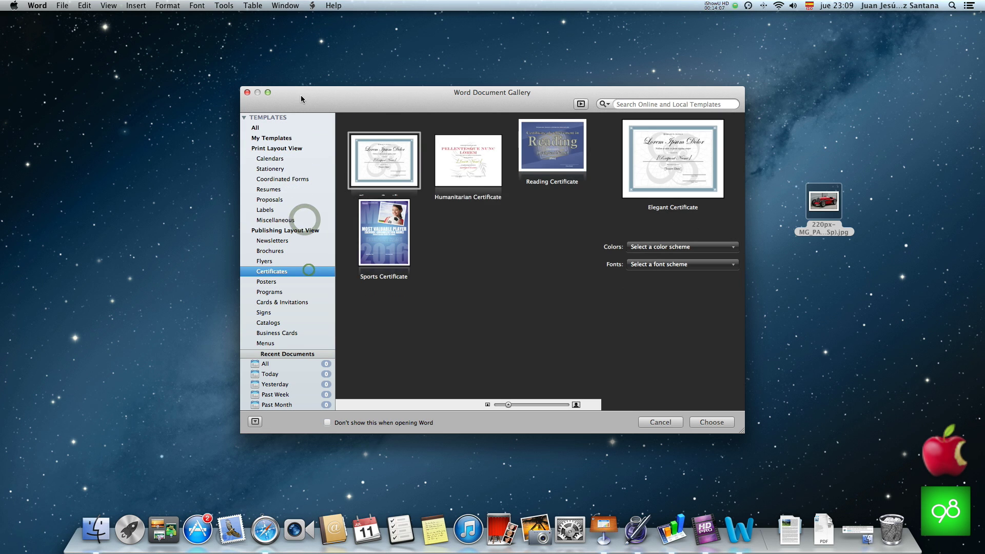
pyautogui.click(279, 158)
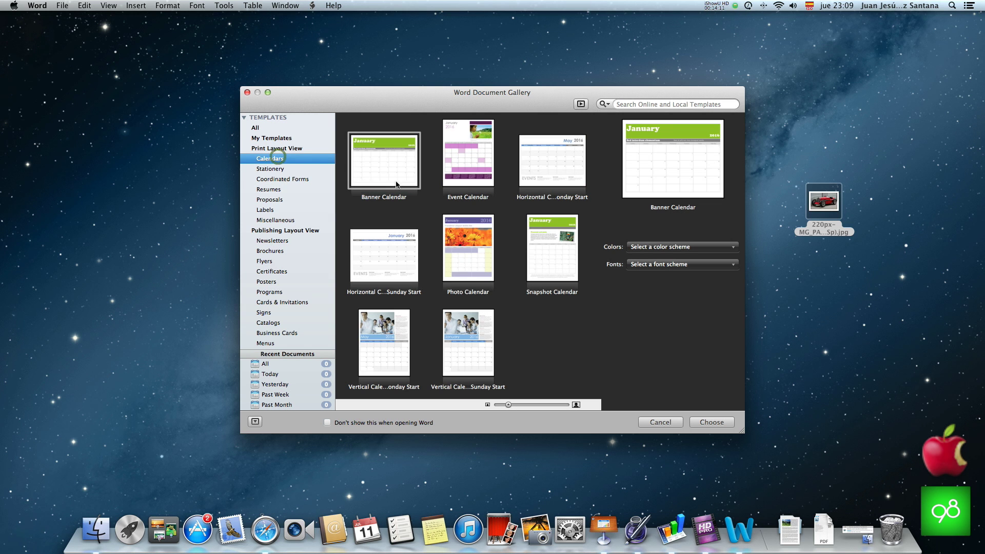
# Step: Create a document from the blank Word Document template and centre its window on the desktop
pyautogui.click(249, 127)
pyautogui.doubleClick(390, 146)
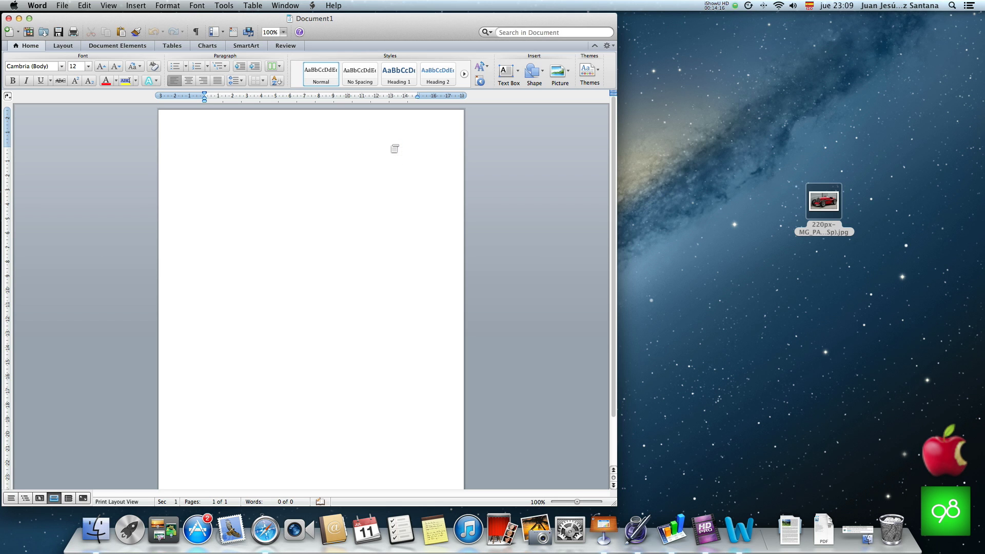
pyautogui.moveTo(399, 18); pyautogui.dragTo(564, 16)
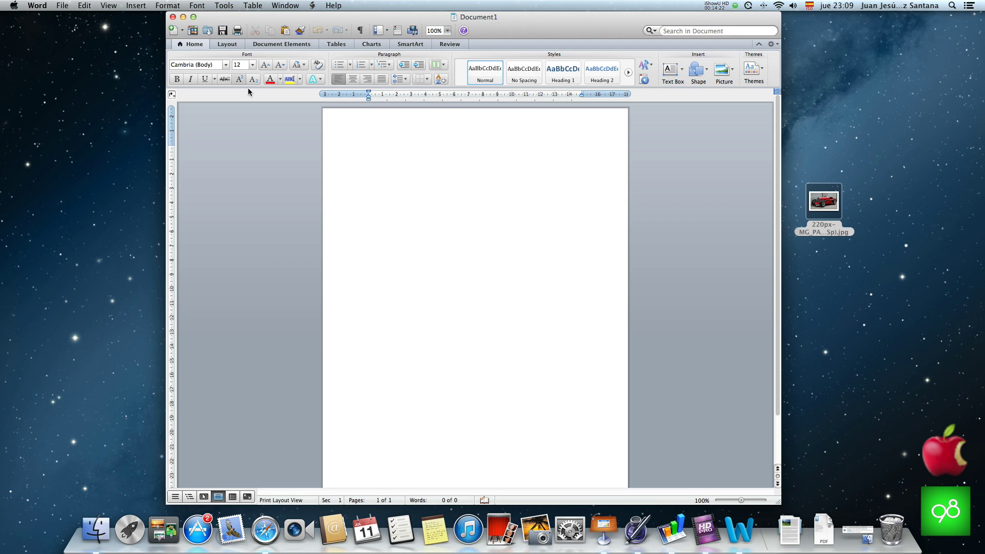
# Step: Look through Word's layout, table, chart, SmartArt and review tools, and return to the basic formatting tools
pyautogui.click(229, 45)
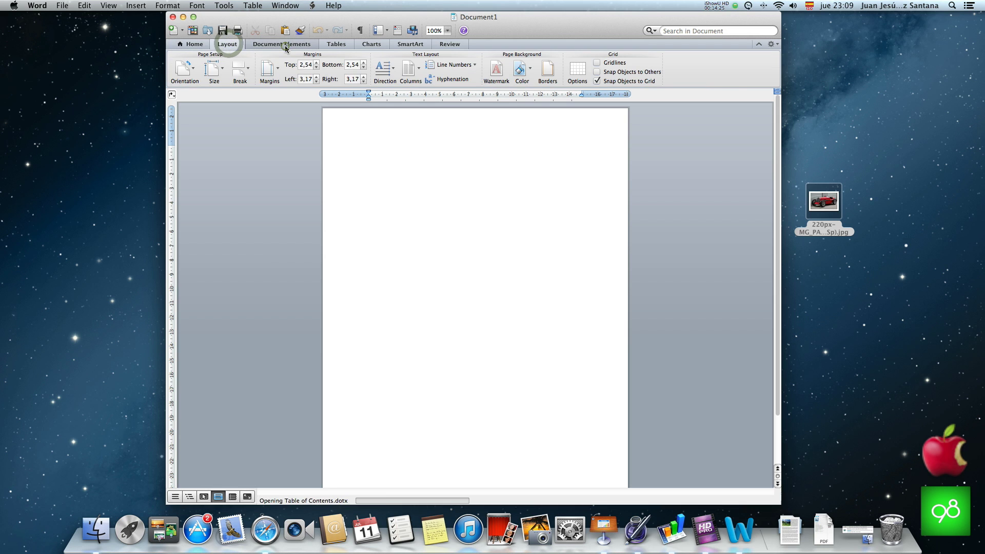
pyautogui.click(336, 47)
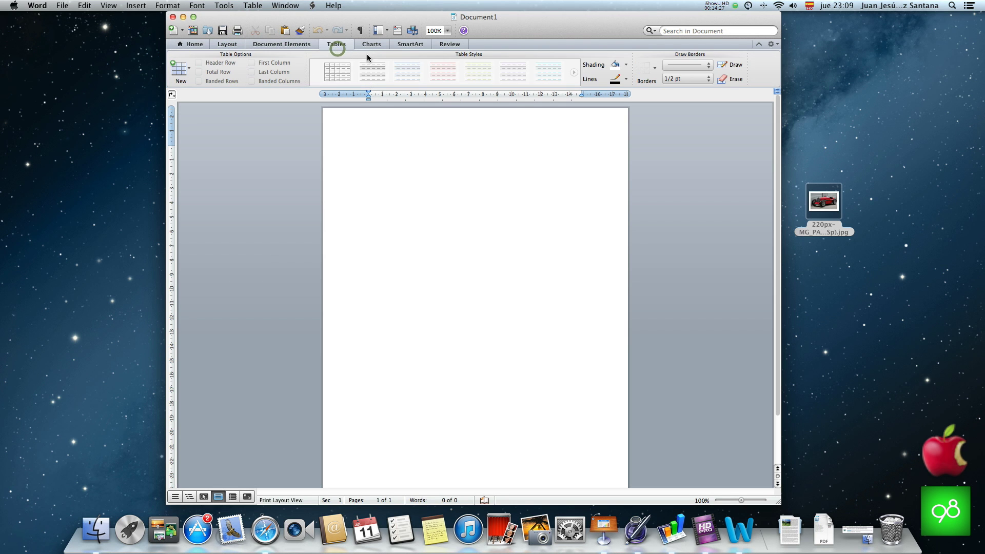
pyautogui.click(371, 45)
pyautogui.click(410, 44)
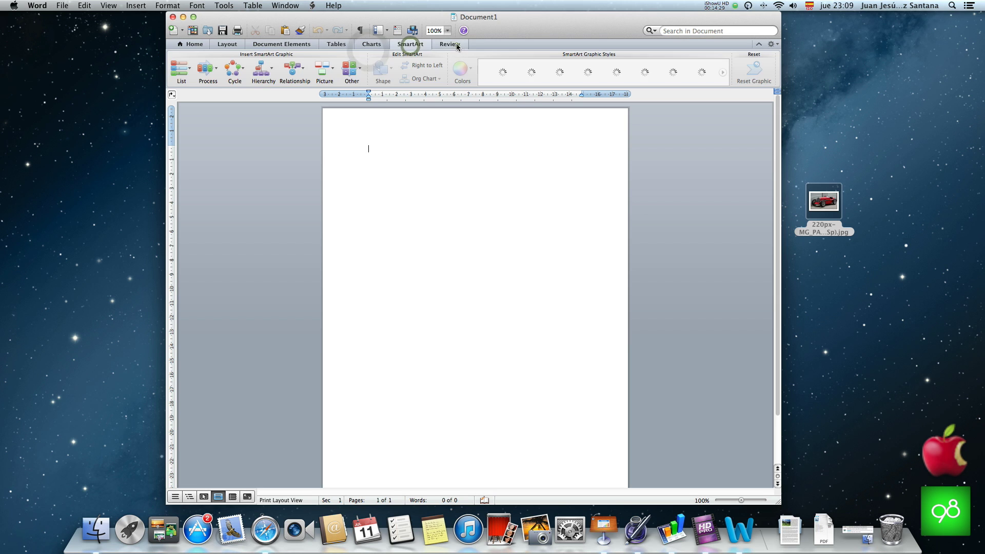
pyautogui.click(450, 45)
pyautogui.click(194, 45)
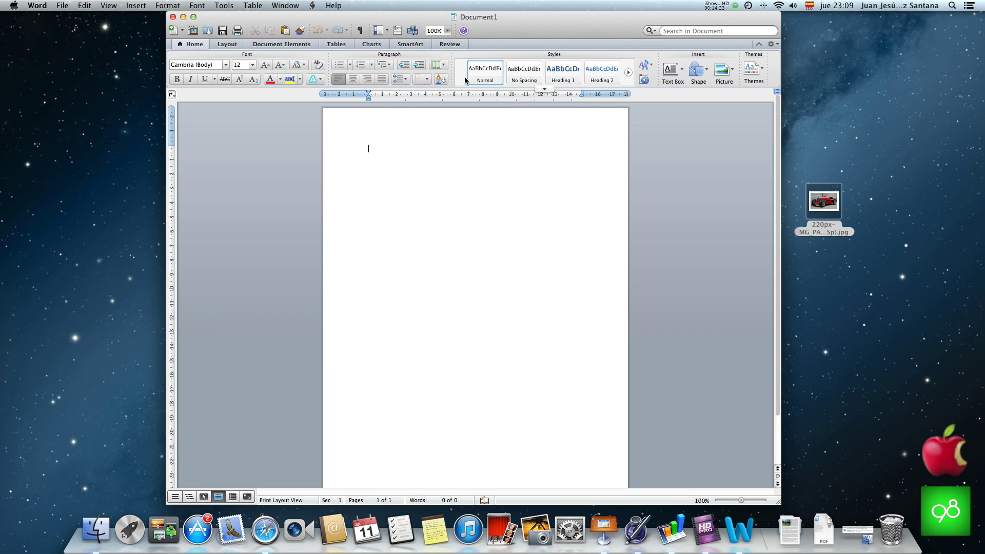
# Step: Write the title "Coches" on the first line and format it as 36 pt, bold and red
pyautogui.click(390, 161)
pyautogui.write('Coches')
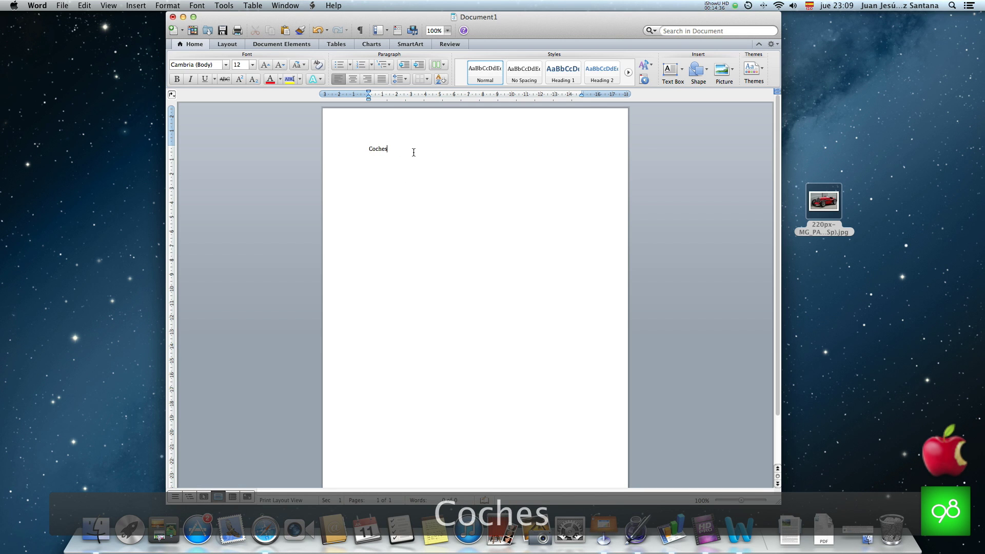
pyautogui.moveTo(413, 152); pyautogui.dragTo(272, 159)
pyautogui.click(253, 65)
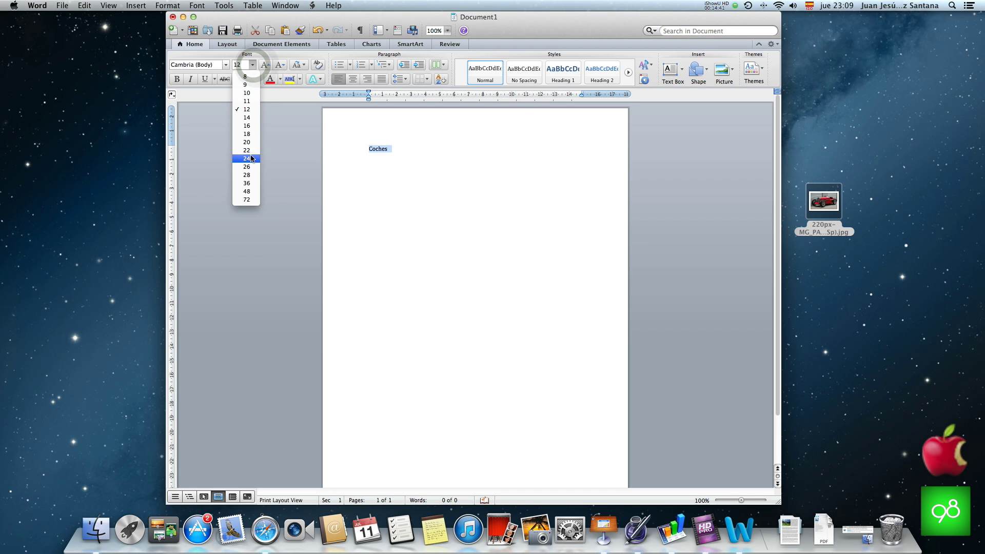
pyautogui.click(249, 185)
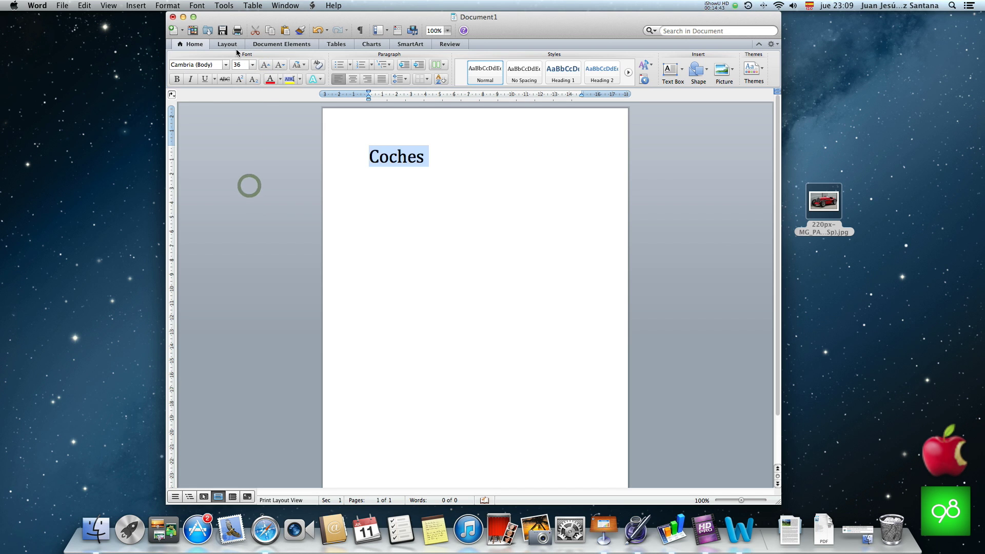
pyautogui.click(177, 79)
pyautogui.click(270, 79)
# Step: Paste the copied Wikipedia paragraphs about automobiles below the title, leaving an empty line in between
pyautogui.click(489, 164)
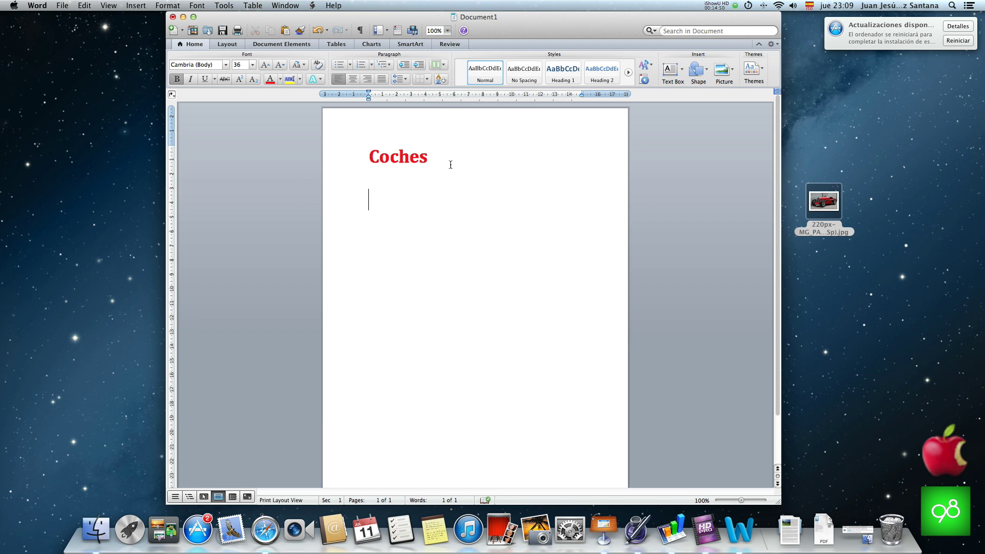
pyautogui.press('super+v')
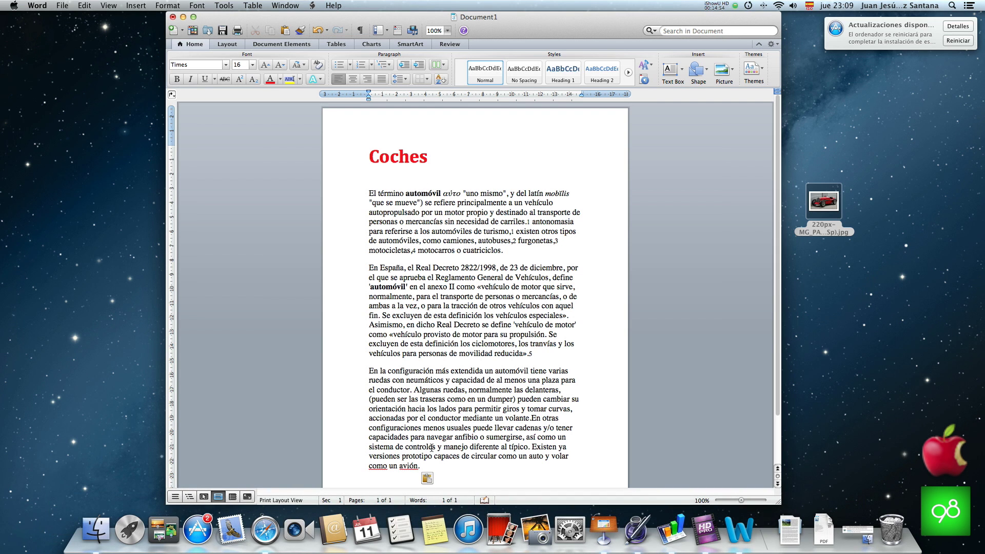
pyautogui.moveTo(444, 463); pyautogui.dragTo(369, 200)
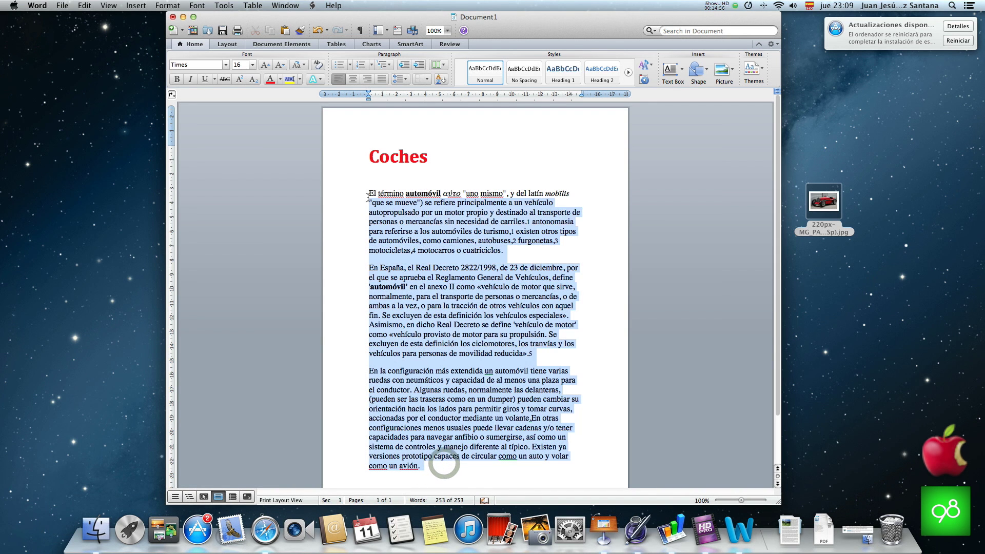
pyautogui.click(465, 254)
# Step: Insert the desktop's red car picture between the title and the first paragraph, about 10.5 cm wide and 6.4 cm high
pyautogui.moveTo(824, 201); pyautogui.dragTo(535, 254)
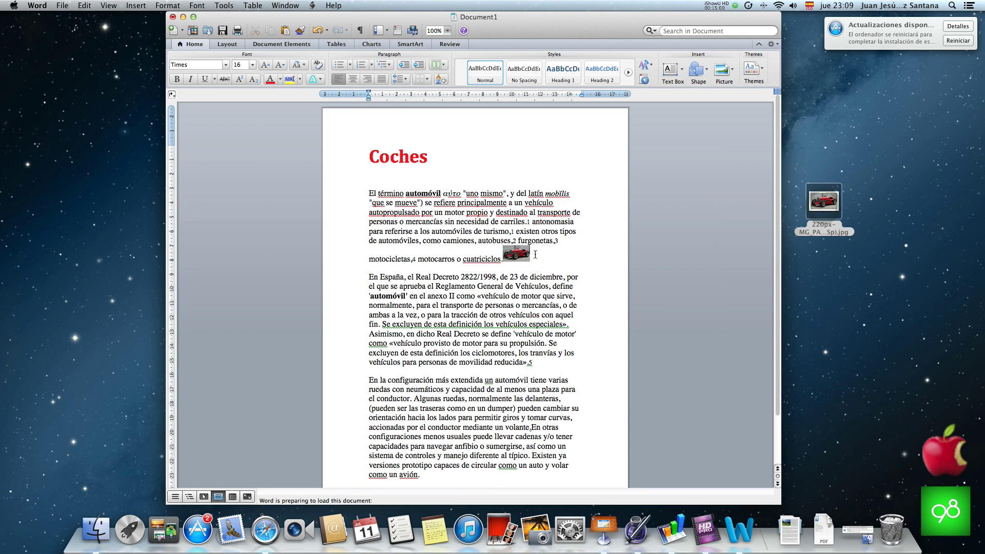
pyautogui.click(518, 254)
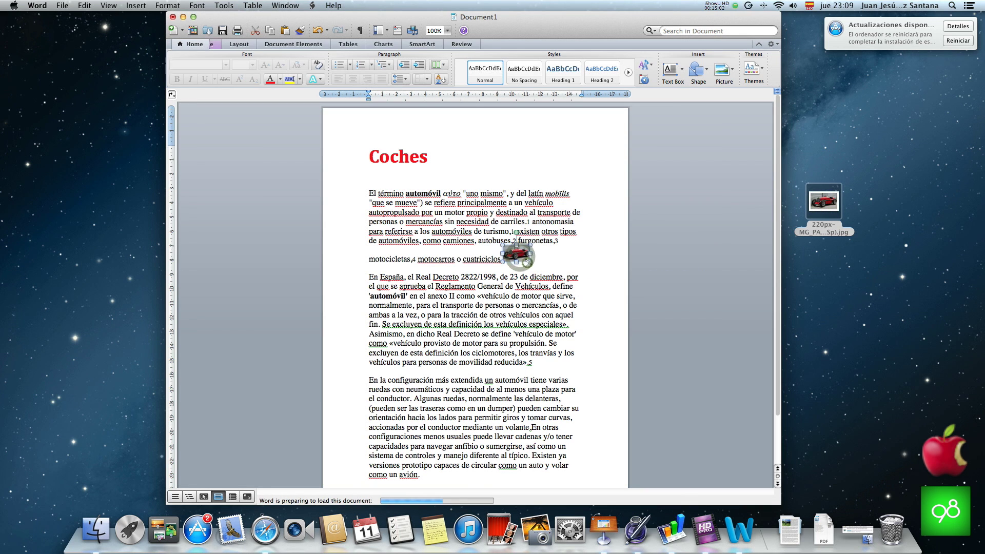
pyautogui.moveTo(527, 262); pyautogui.dragTo(644, 324)
pyautogui.moveTo(509, 269); pyautogui.dragTo(457, 241)
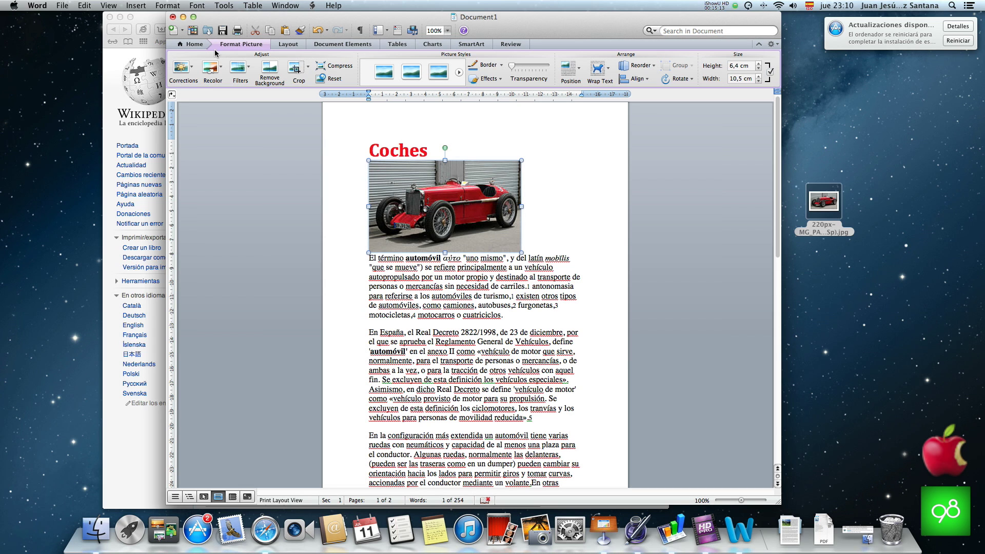
# Step: Close the "Coches" Word document and, in PowerPoint, the two-slide presentation titled "PRUEBA"
pyautogui.click(194, 45)
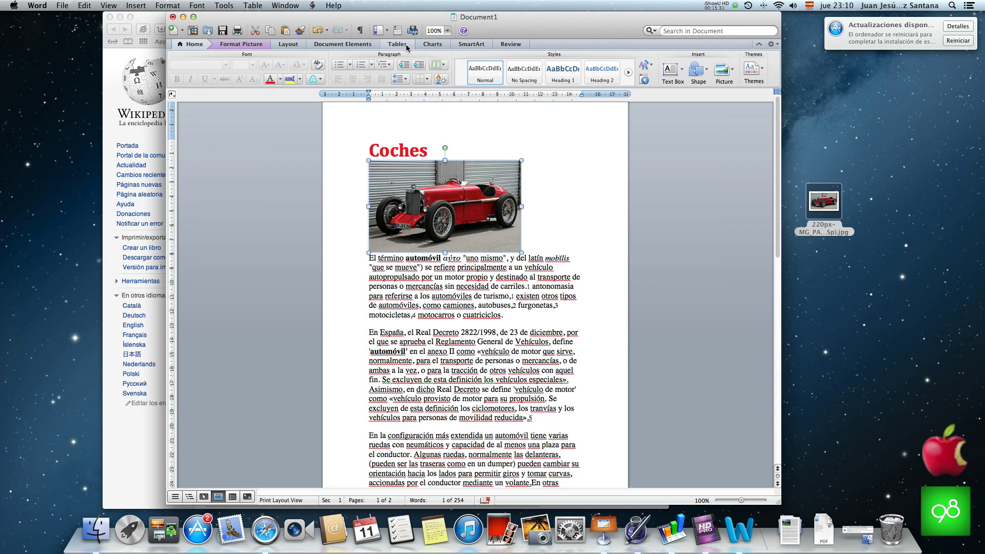
pyautogui.press('super+w')
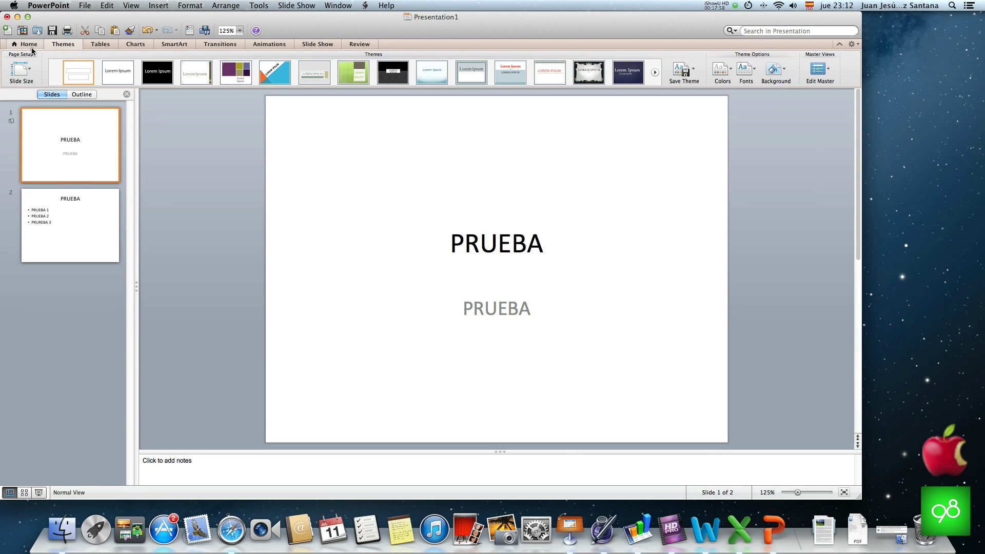
pyautogui.click(31, 48)
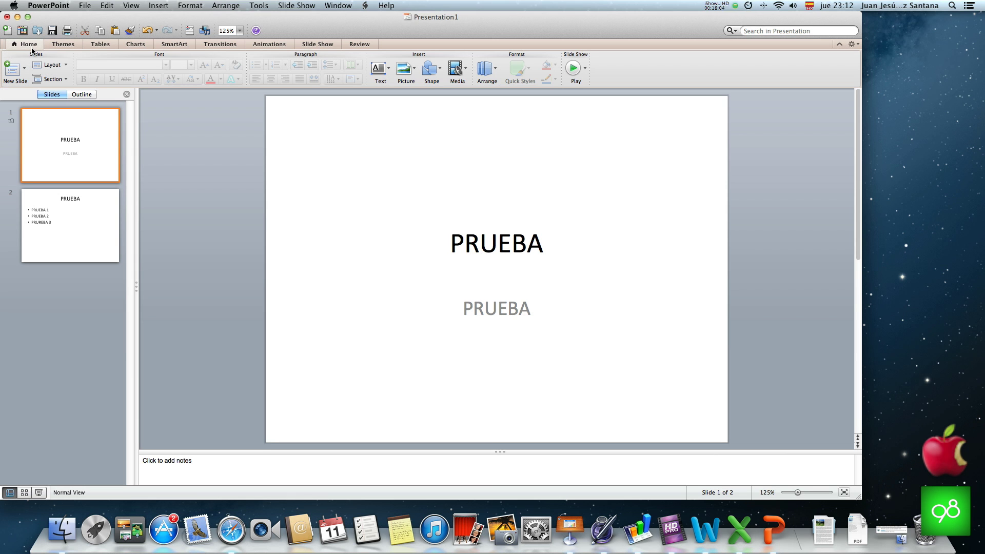
pyautogui.press('super+w')
pyautogui.click(385, 84)
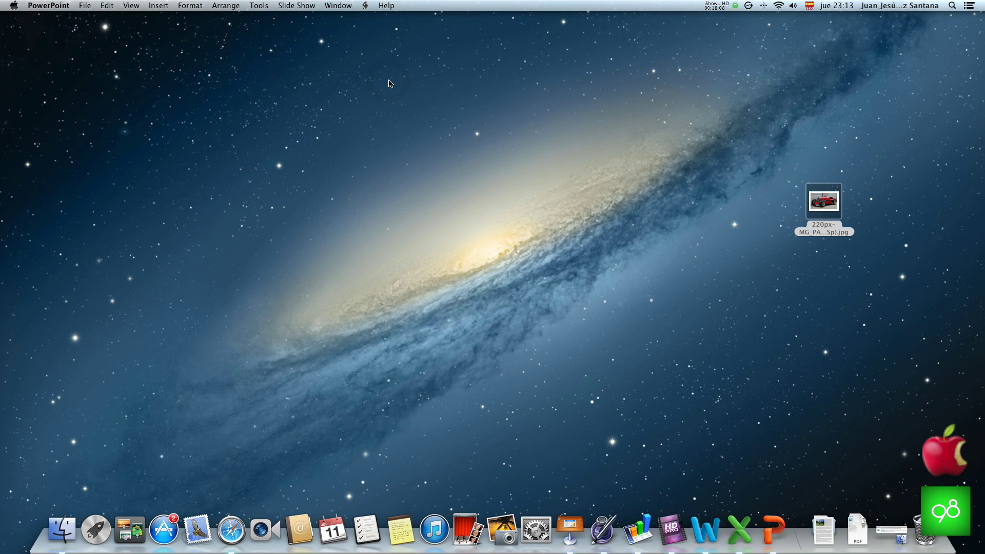